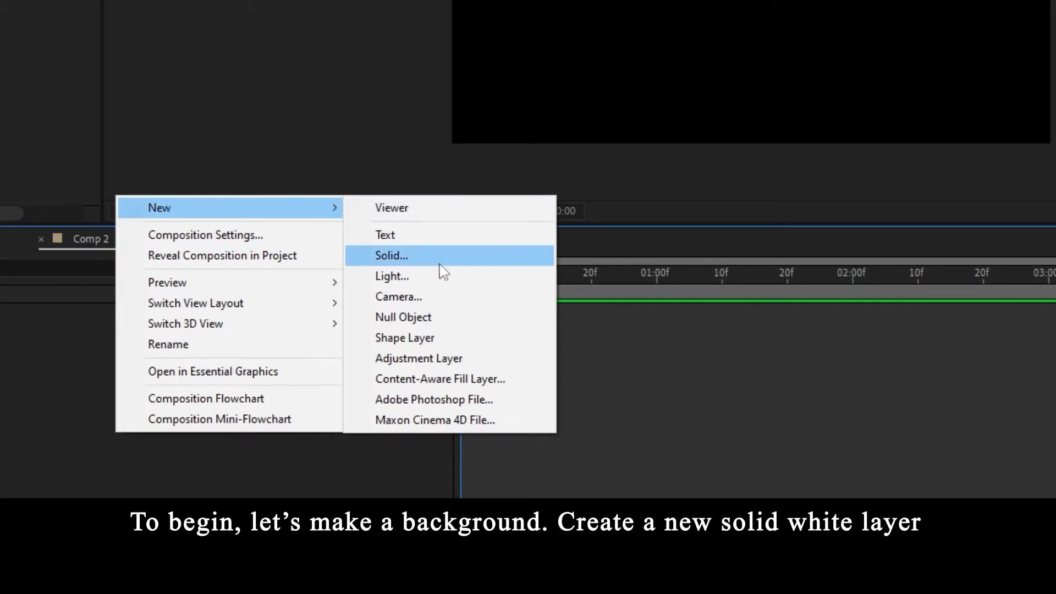
Create a white (FFFFFF) solid layer named Bg at 1920 x 1080 px as the background.
left_click(392, 255)
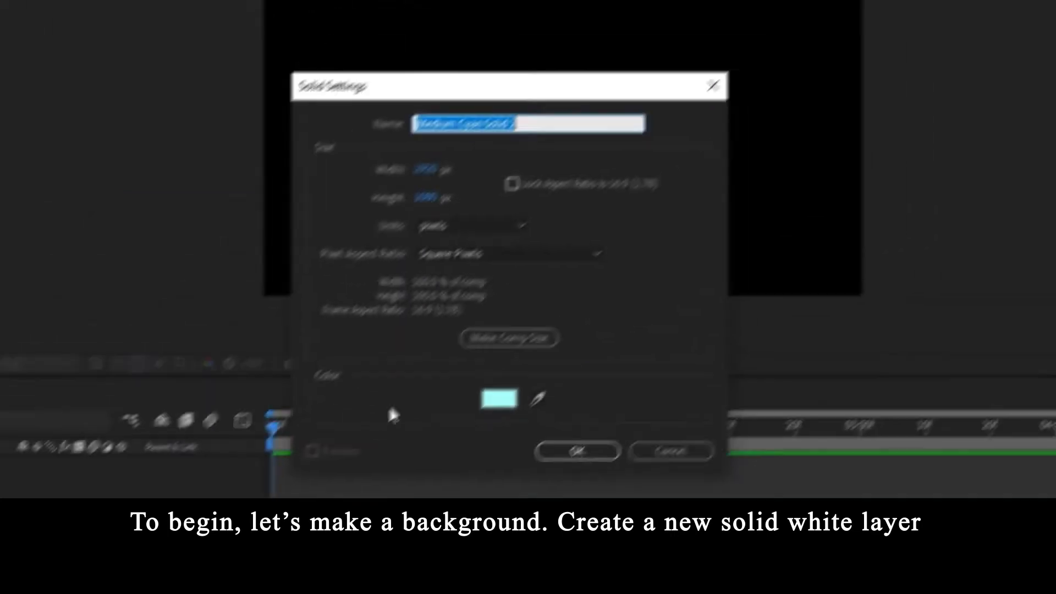
left_click(672, 247)
left_click(341, 251)
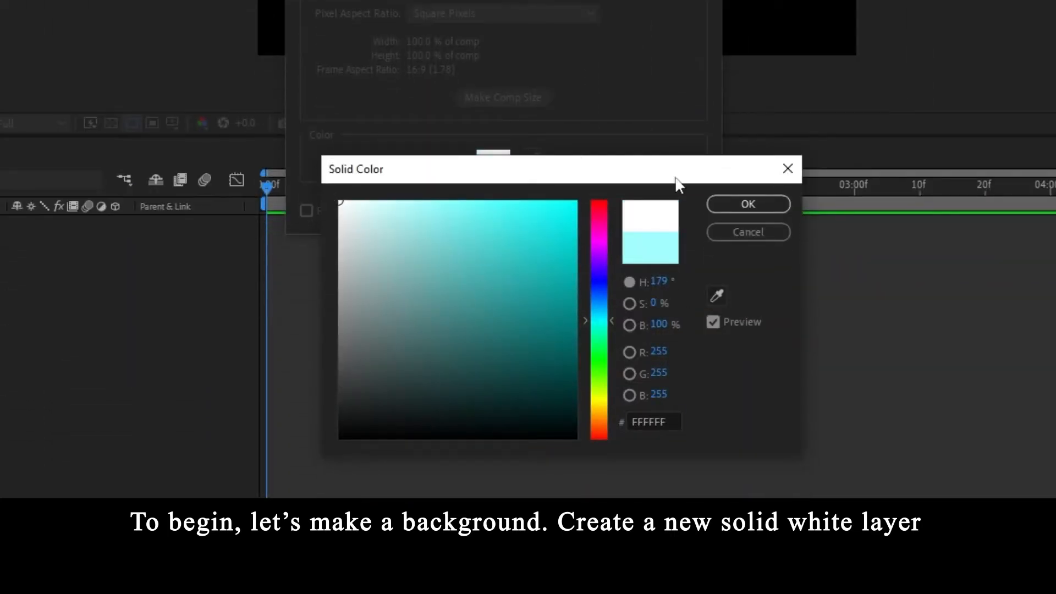
left_click(742, 204)
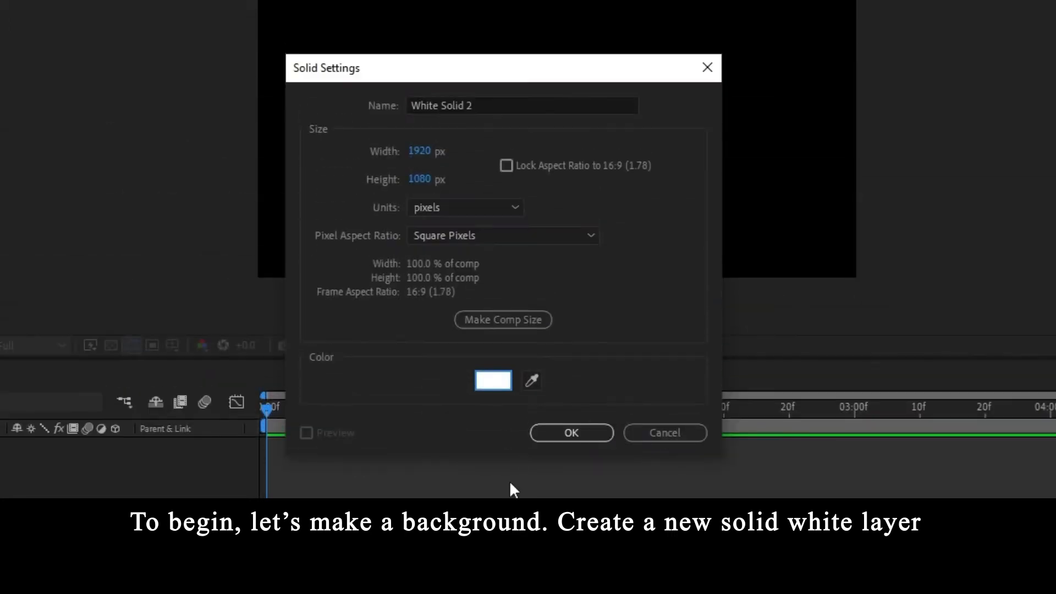
left_click_drag(484, 105, 348, 110)
type("Bg")
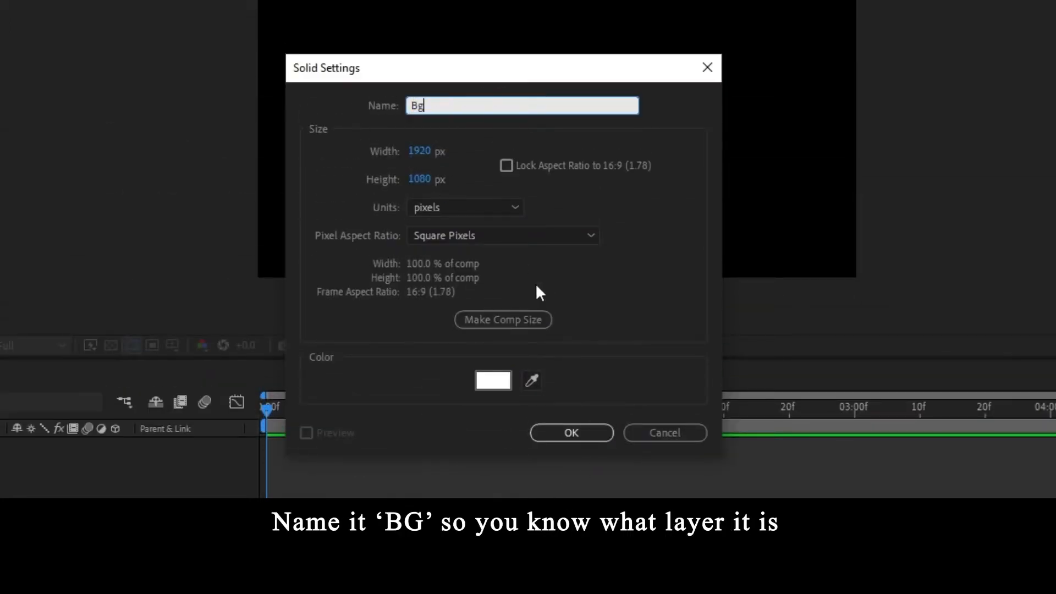
left_click(570, 432)
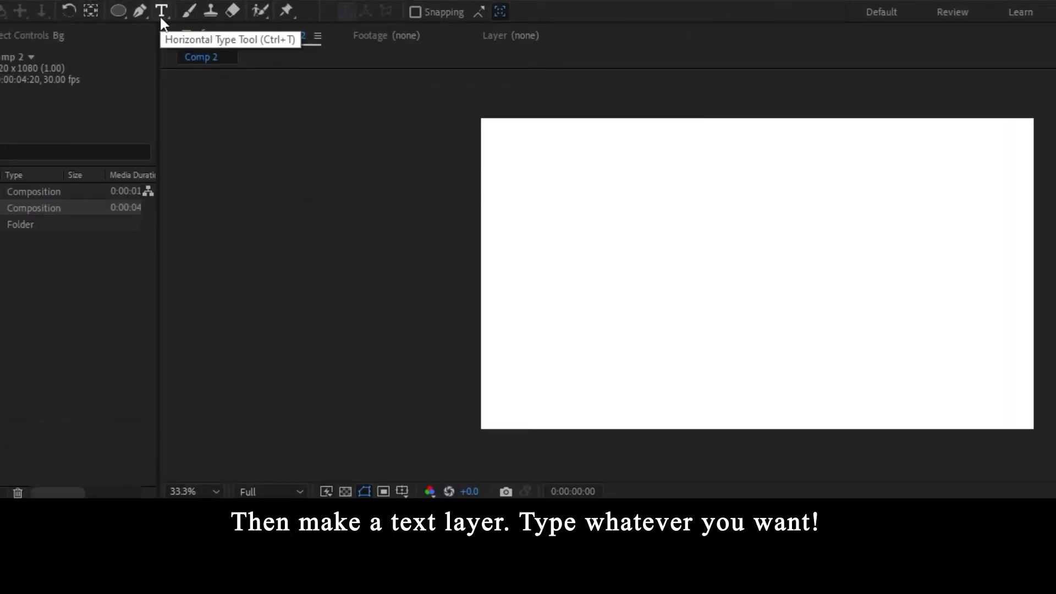
Add a text layer reading "HELLO!" and centre it in the frame.
left_click(162, 16)
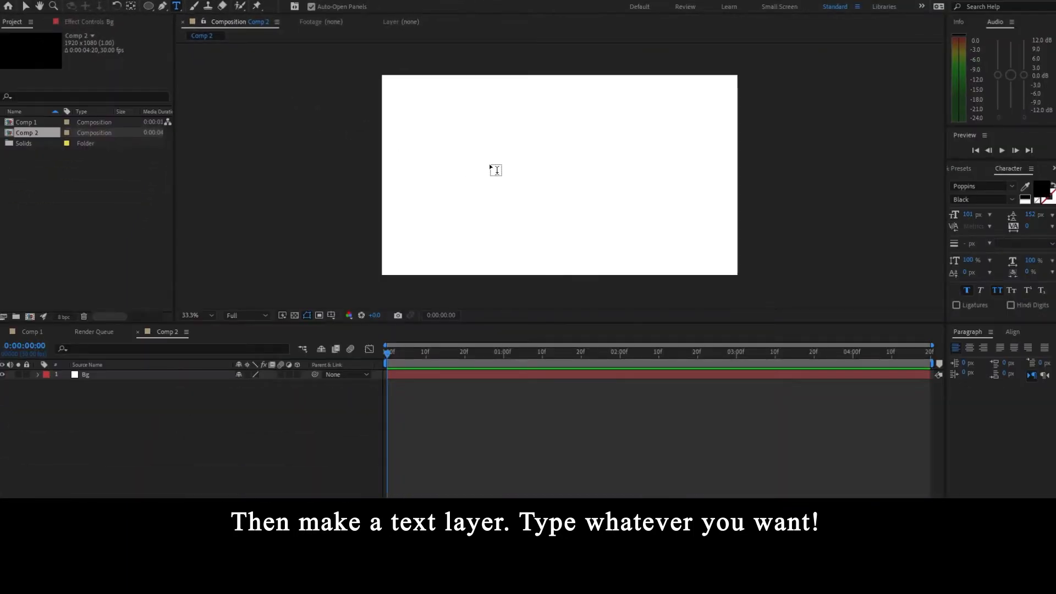
left_click(490, 165)
type("H")
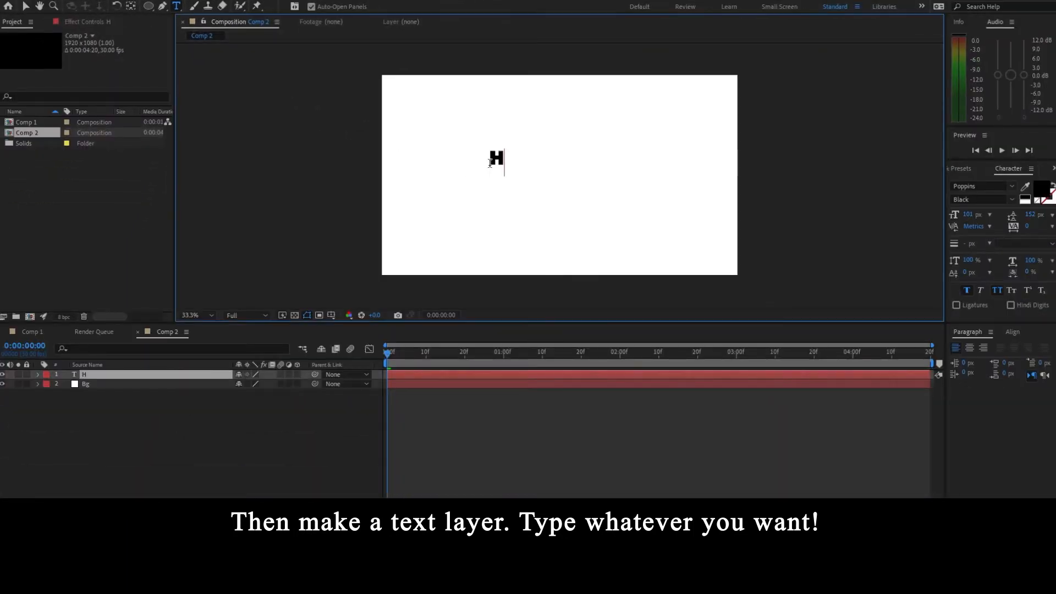
type("ELLO!~")
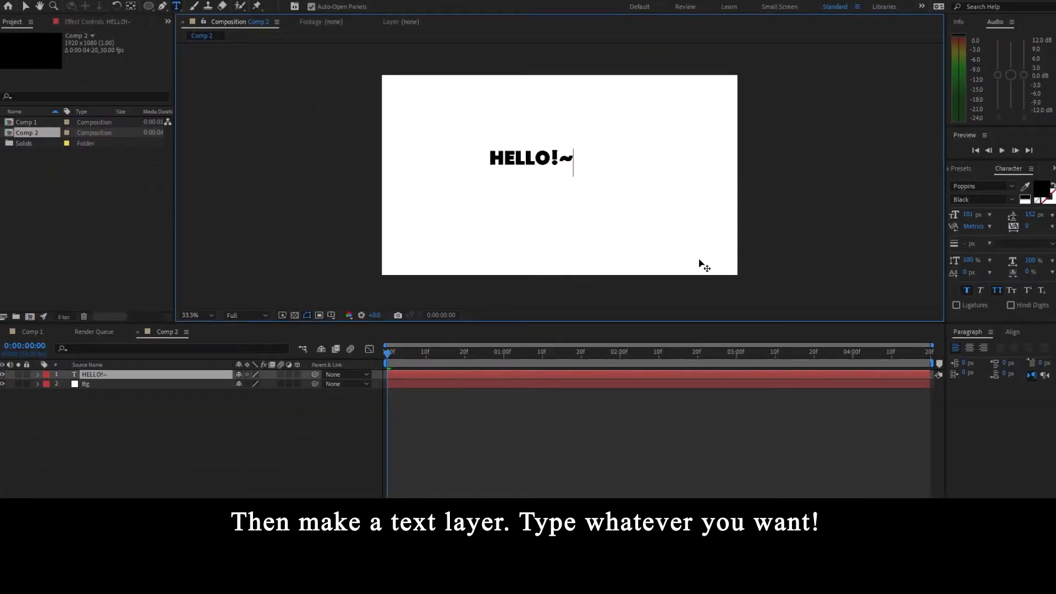
key("ctrl+a")
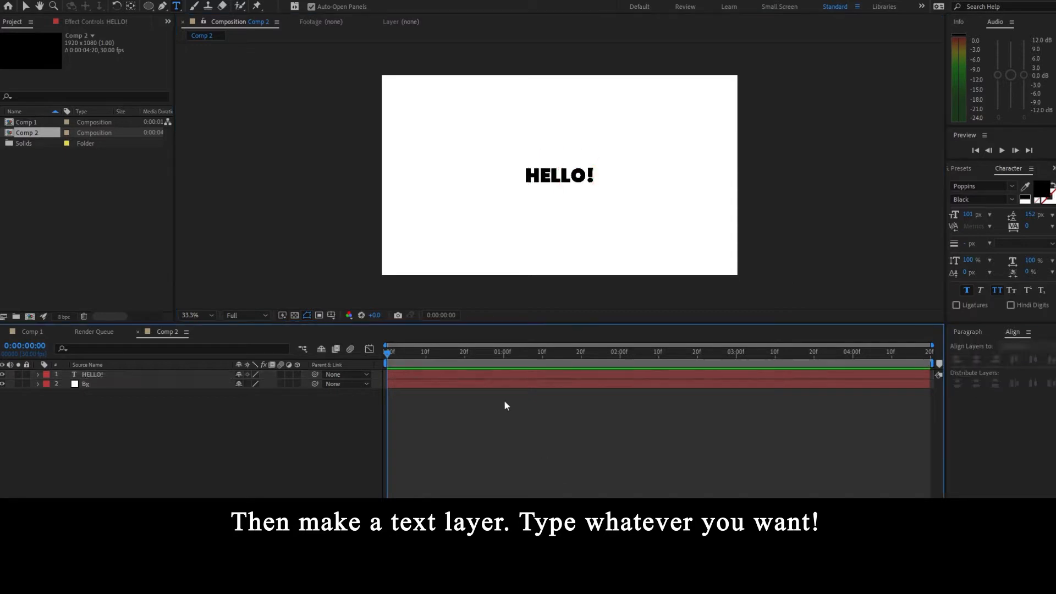
Enlarge the HELLO! text to a font size of 243 px, keeping it centred in the frame.
left_click(505, 374)
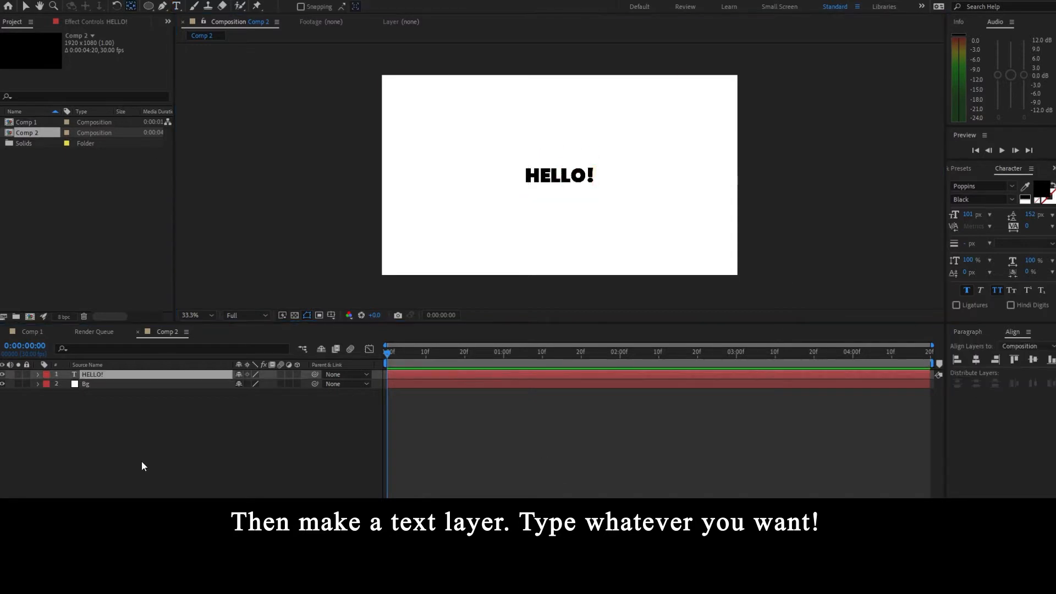
double_click(648, 373)
left_click_drag(968, 214, 1047, 214)
left_click(131, 7)
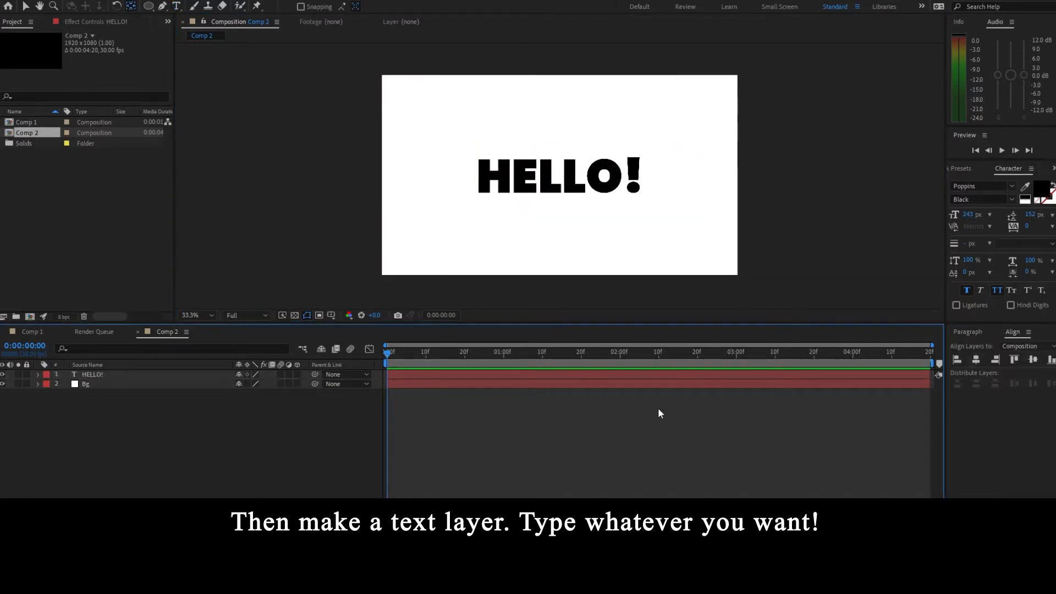
left_click(281, 376)
left_click(151, 410)
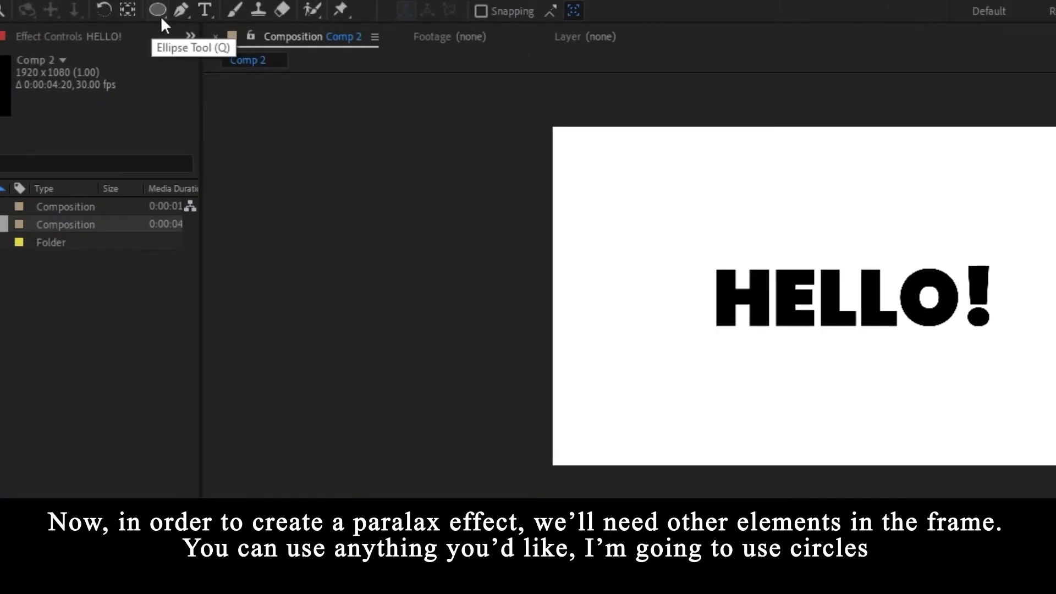
Choose the Ellipse tool and create a new shape layer named Circle.
mouse_move(158, 15)
left_mouse_down()
mouse_move(210, 51)
mouse_move(246, 55)
left_mouse_up()
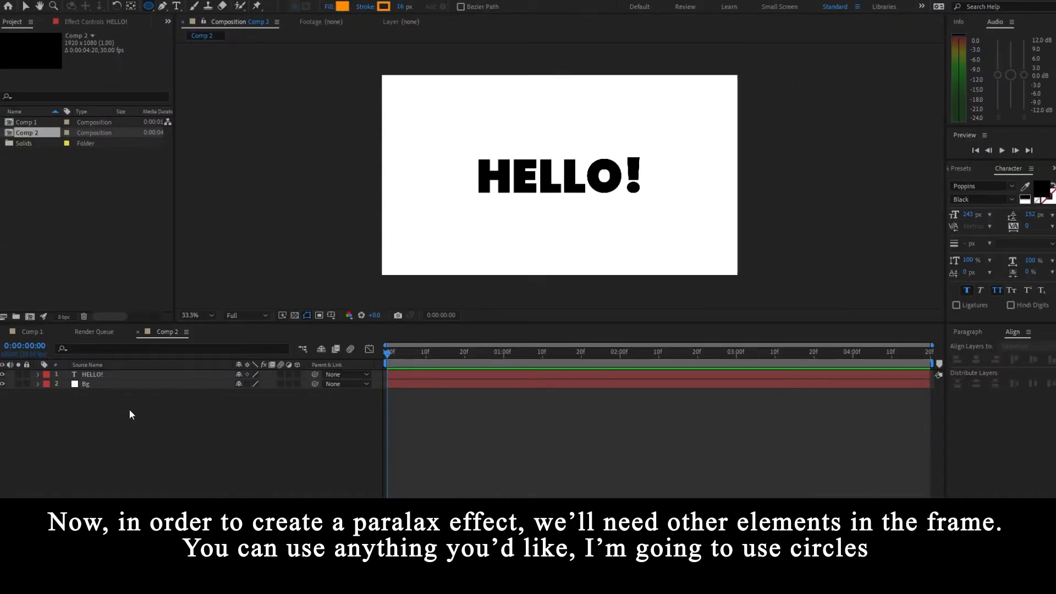
right_click(131, 411)
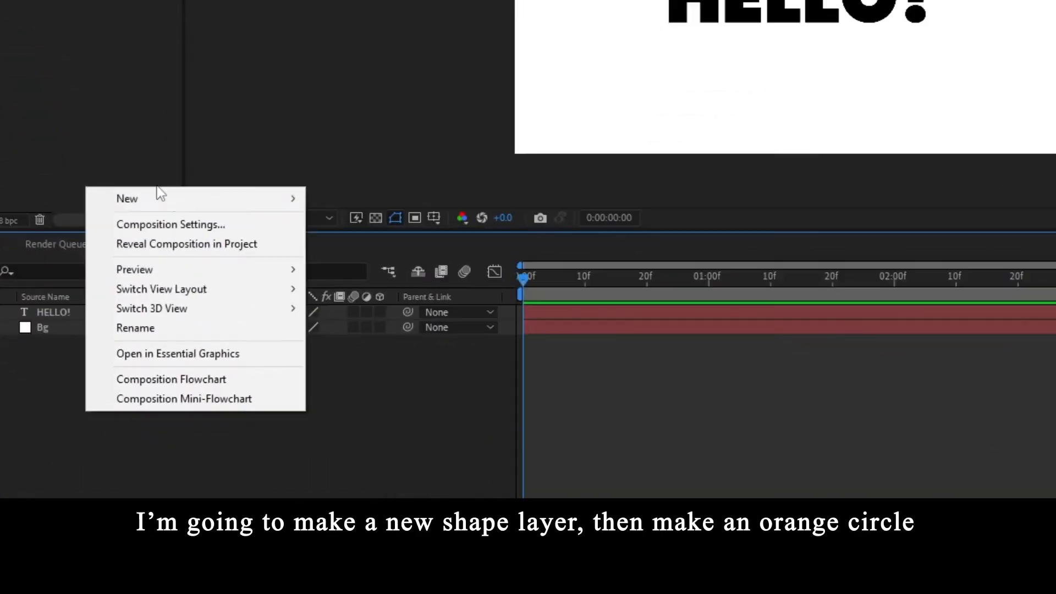
mouse_move(175, 304)
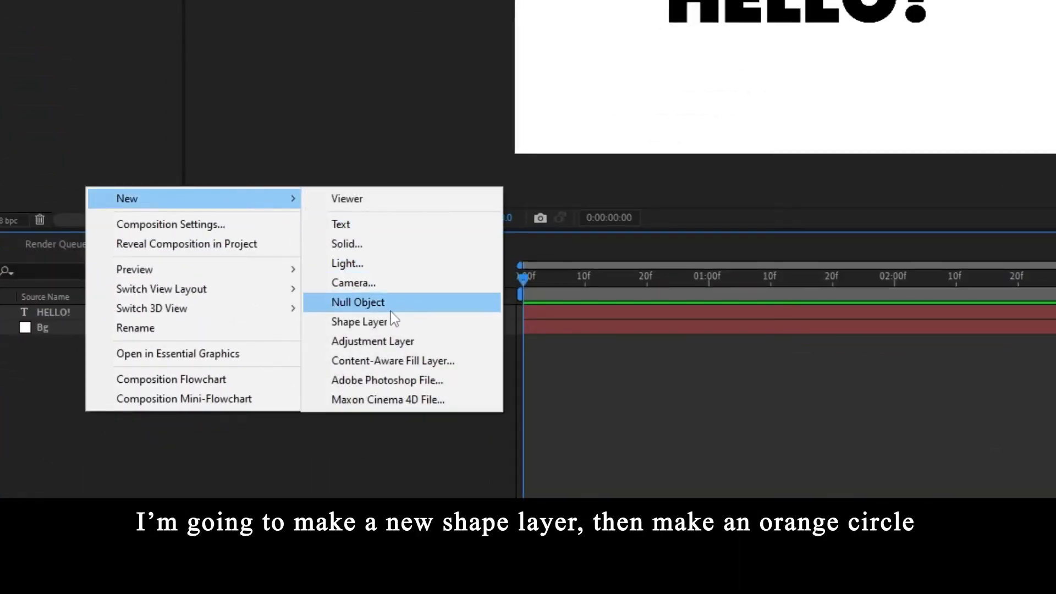
left_click(375, 324)
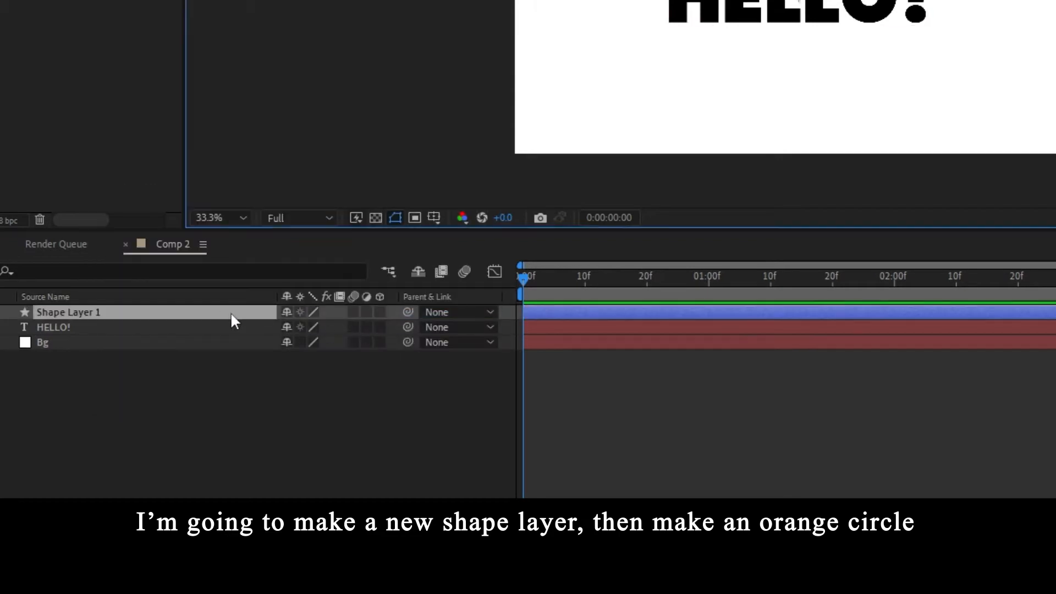
key("Return")
type("C")
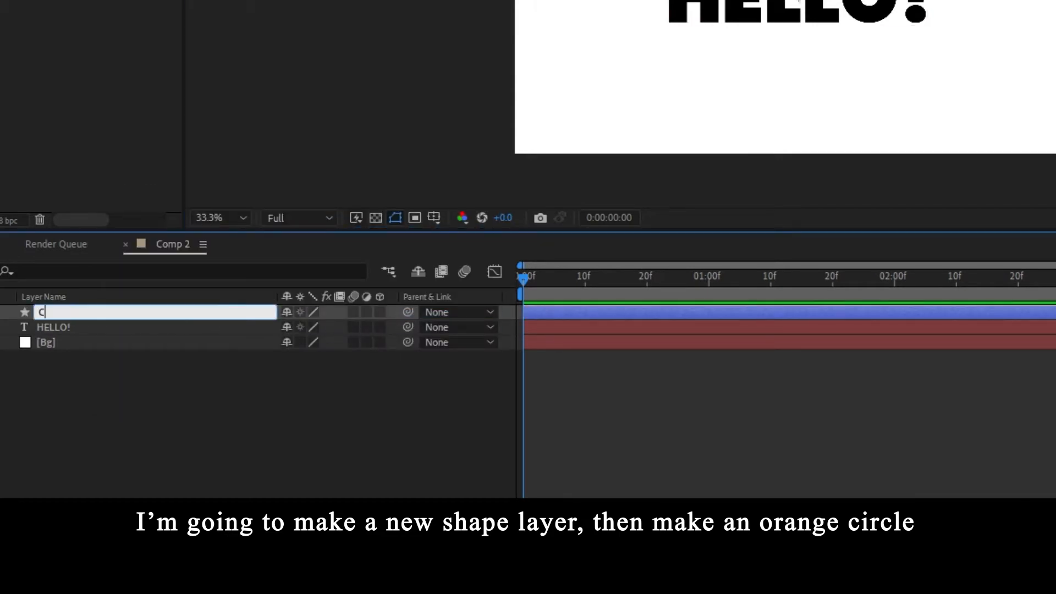
type("ircle")
key("Return")
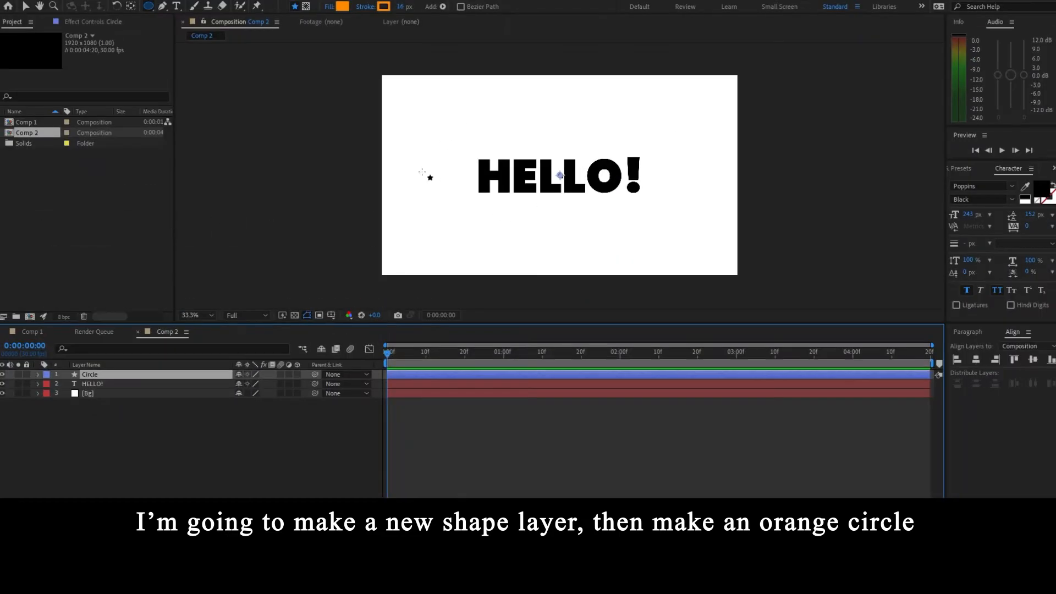
Draw an orange circle above and left of the text on the Circle layer and scale it to about 94%.
mouse_move(450, 133)
left_mouse_down()
mouse_move(419, 106)
mouse_move(427, 114)
left_mouse_up()
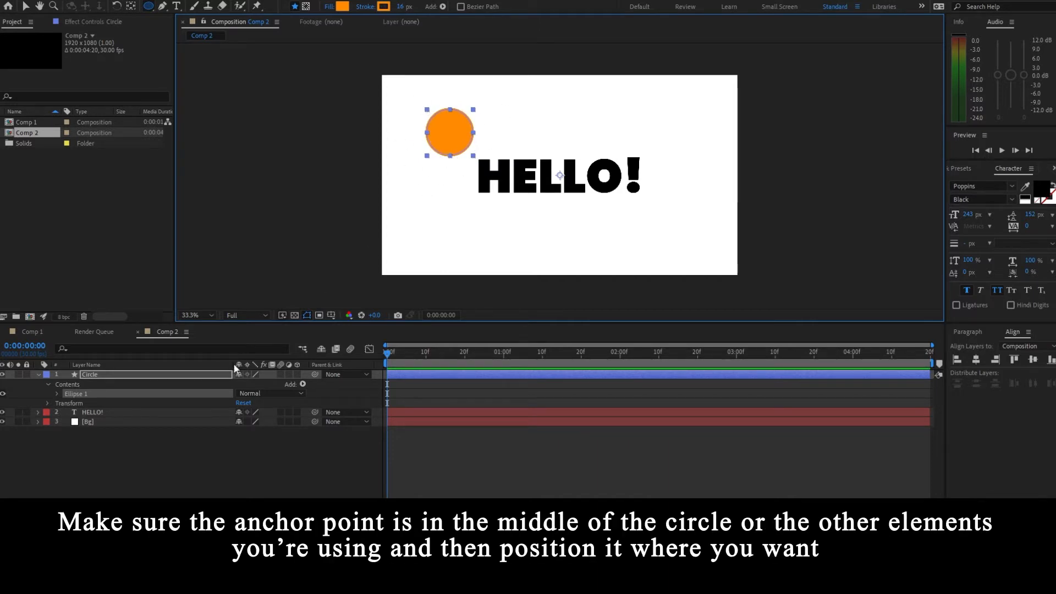
left_click(215, 383)
key("s")
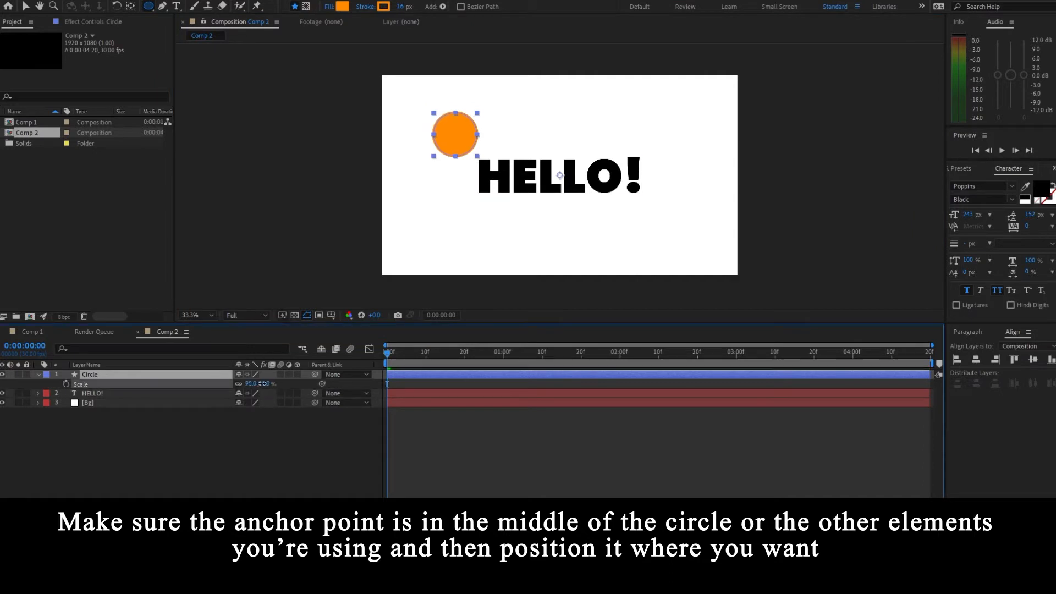
left_click_drag(268, 384, 262, 383)
Centre the circle's anchor point and place the circle nearer the frame's upper-left corner at 89% scale.
left_click(131, 6)
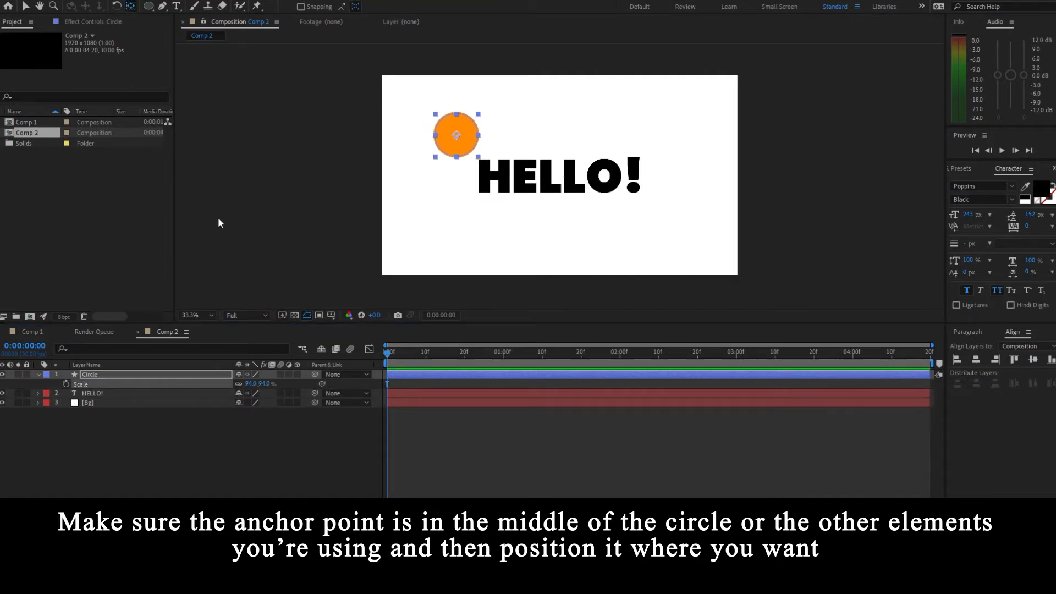
key("v")
left_click_drag(470, 138, 445, 123)
left_click_drag(266, 383, 263, 384)
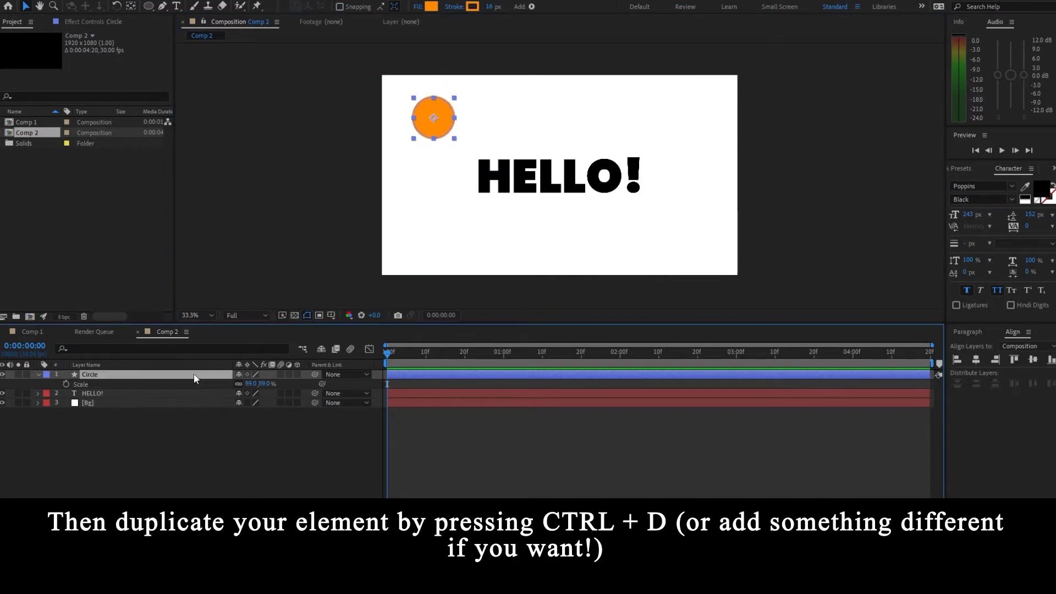
Duplicate the circle three times and spread the copies to the upper right, the lower right and over the H of the text.
key("ctrl+d")
left_click_drag(442, 136, 653, 234)
key("ctrl+d")
key("ctrl+d")
left_click(489, 210)
left_click_drag(488, 207, 494, 199)
left_click_drag(645, 224, 688, 248)
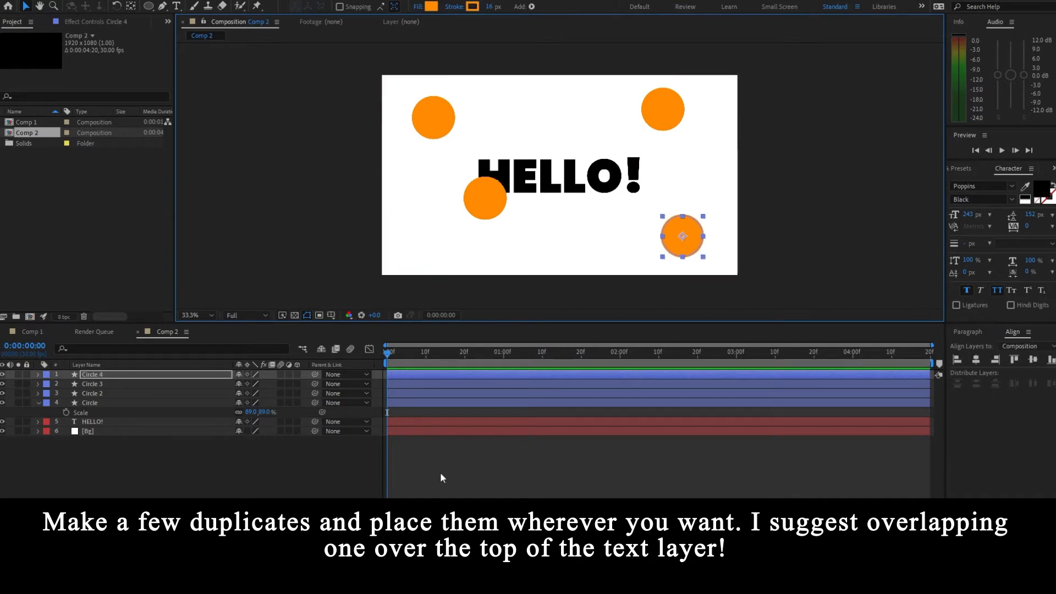
left_click(338, 454)
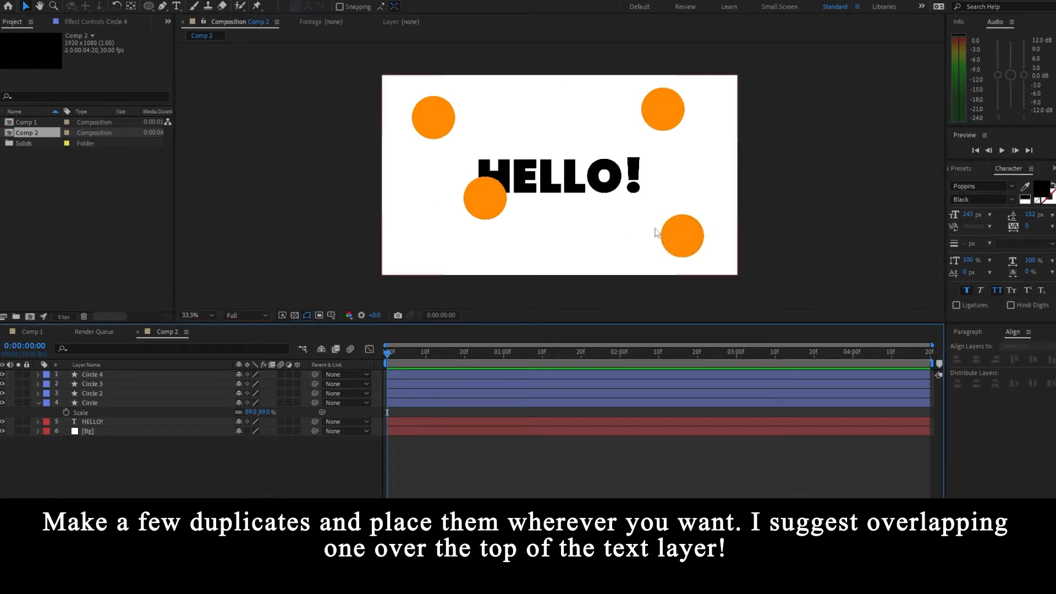
Create a two-node camera layer with the 50mm preset.
right_click(201, 457)
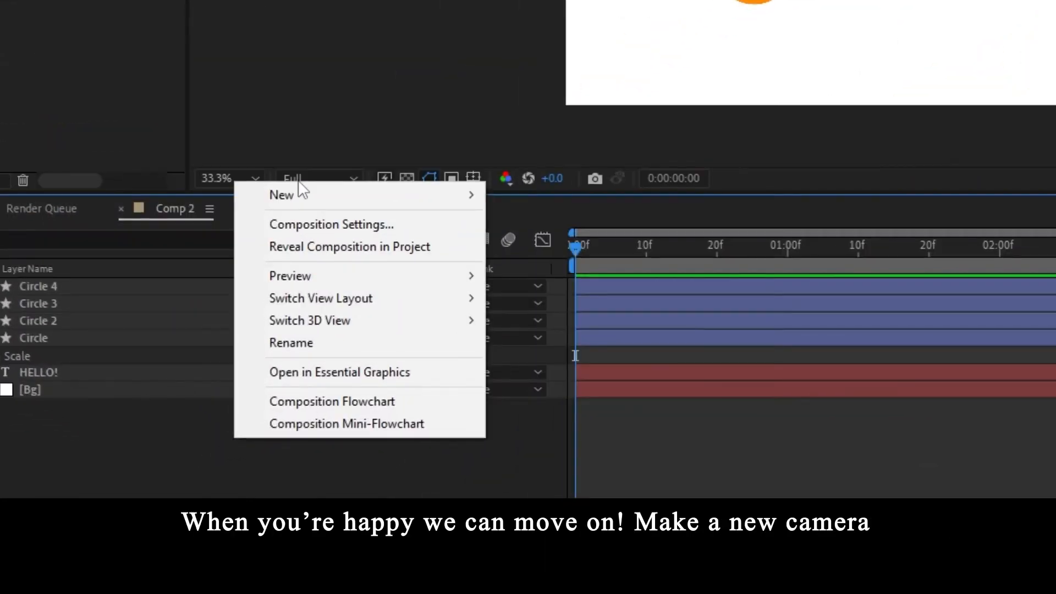
mouse_move(318, 210)
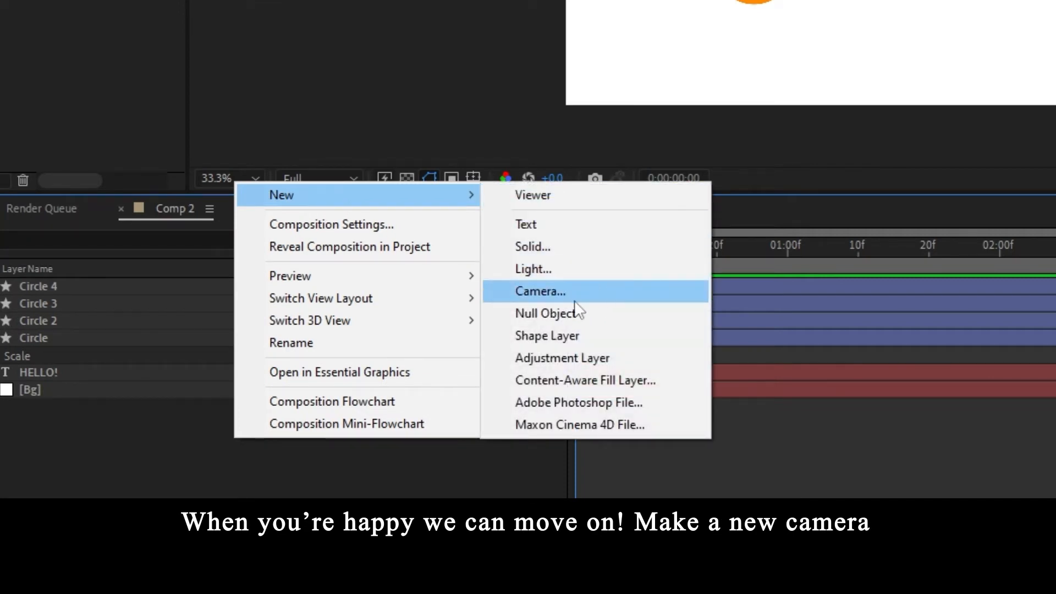
left_click(575, 301)
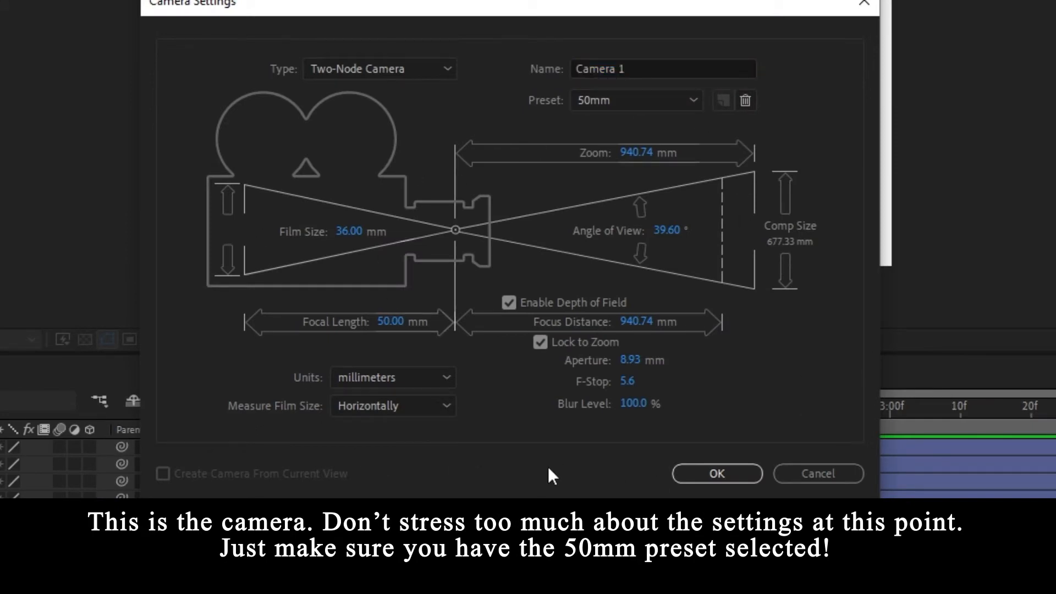
left_click(397, 71)
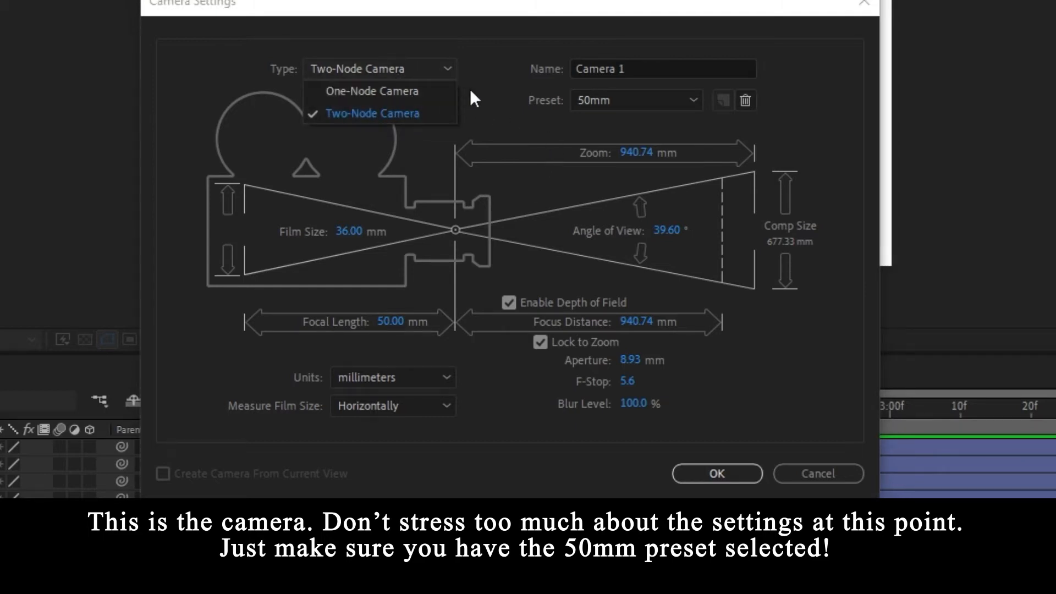
left_click(484, 88)
left_click(609, 98)
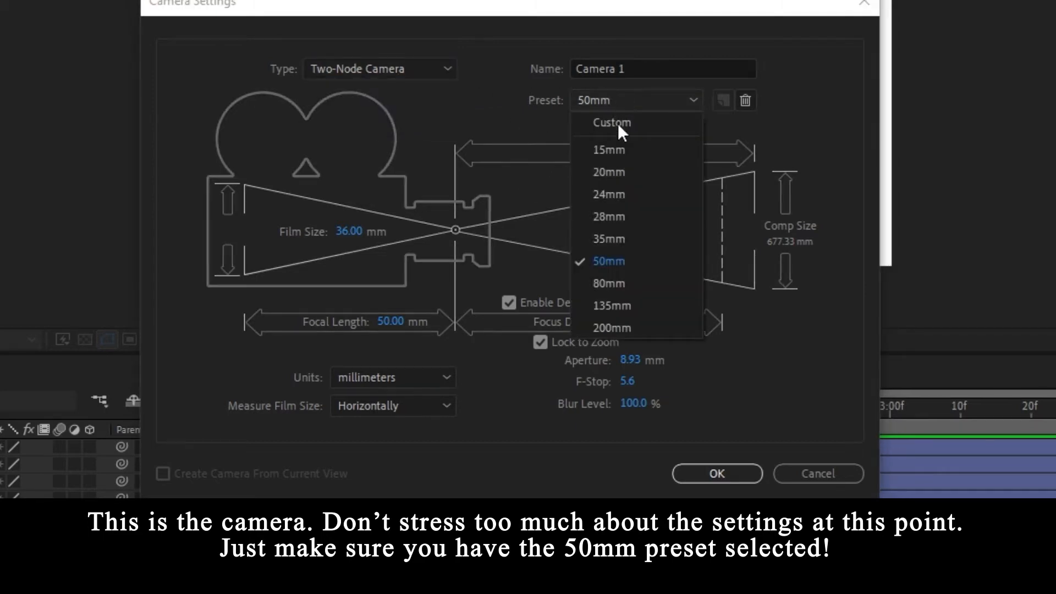
left_click(623, 269)
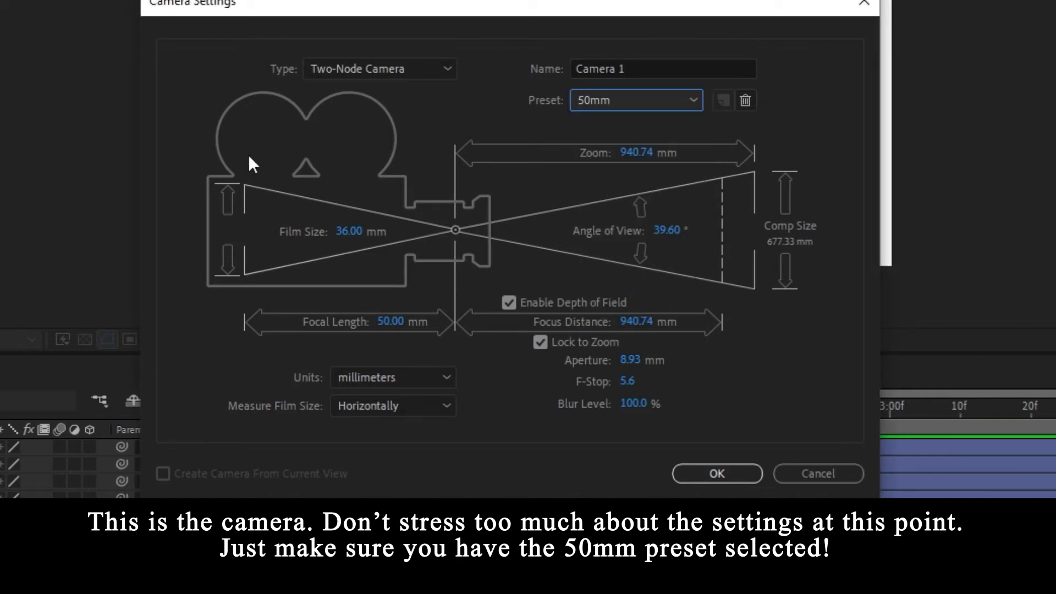
left_click(687, 473)
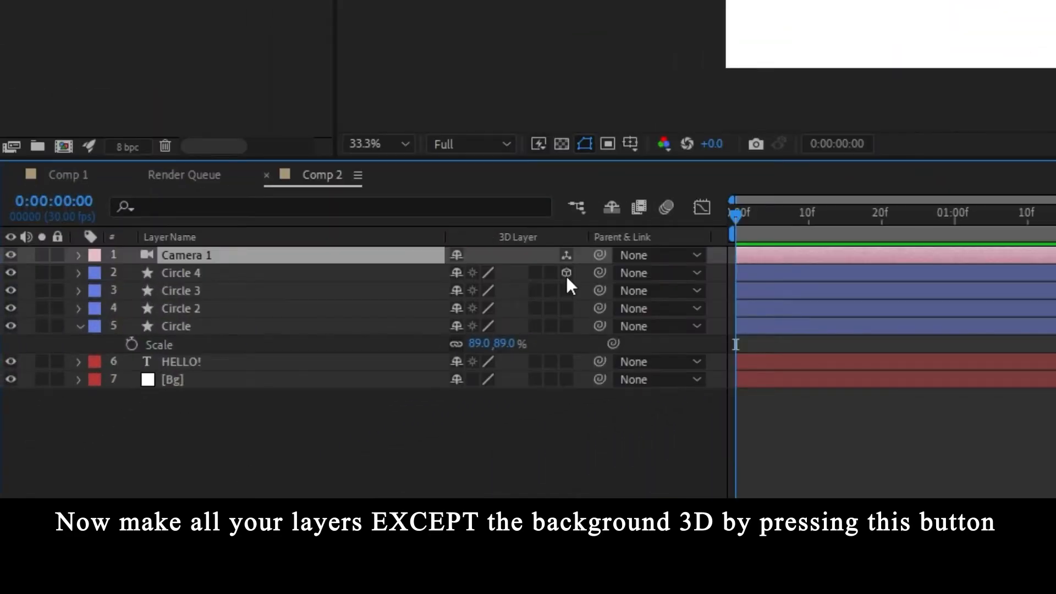
Make the four circle layers and the HELLO! text layer 3D, leaving Bg 2D, and collapse the Circle layer's properties.
left_click_drag(297, 384, 301, 421)
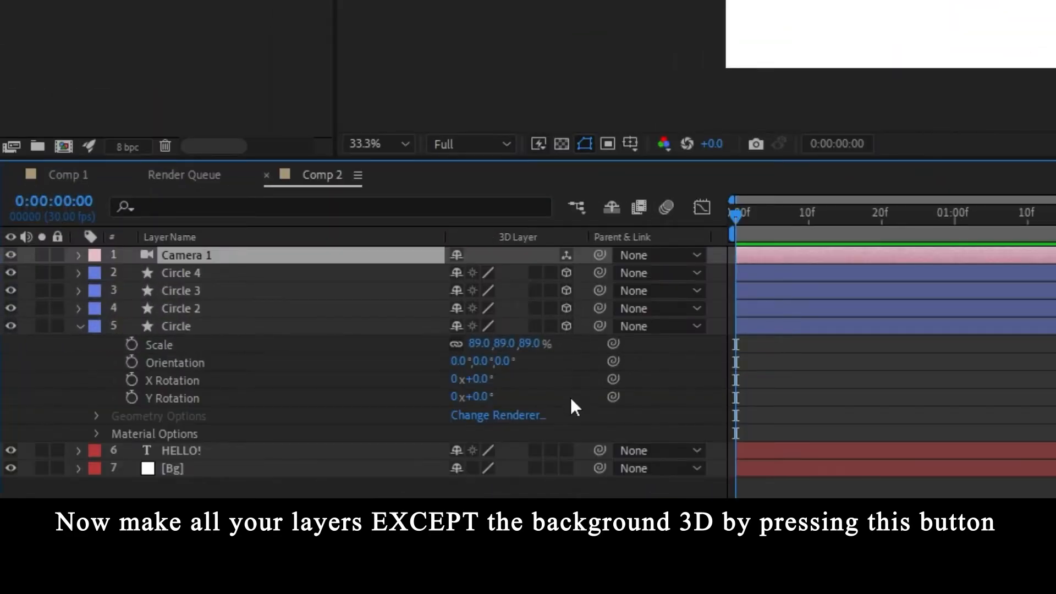
left_click(567, 451)
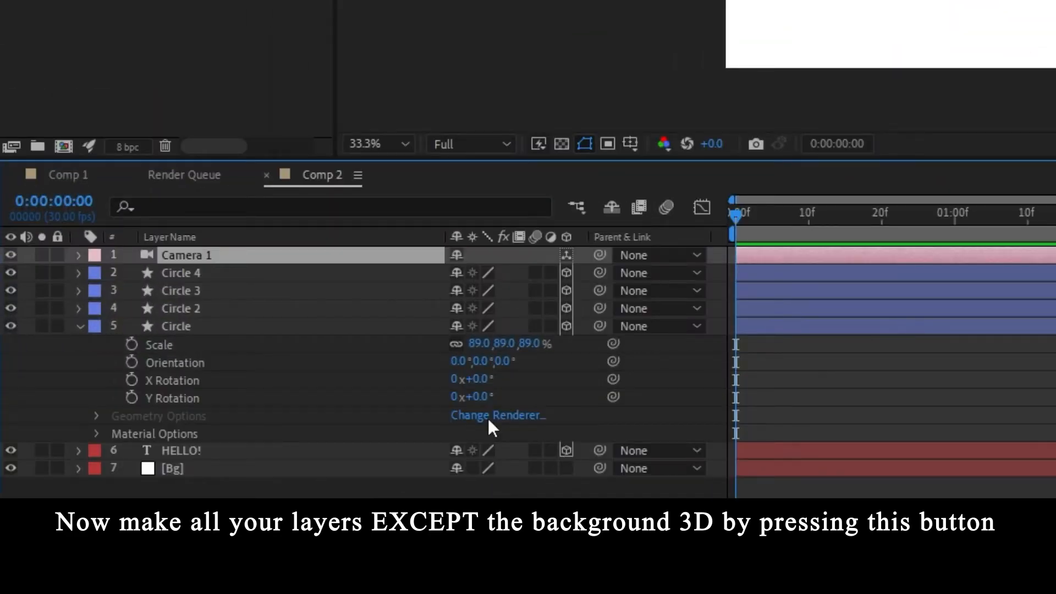
left_click(79, 327)
left_click(206, 273)
left_click(290, 343, "shift")
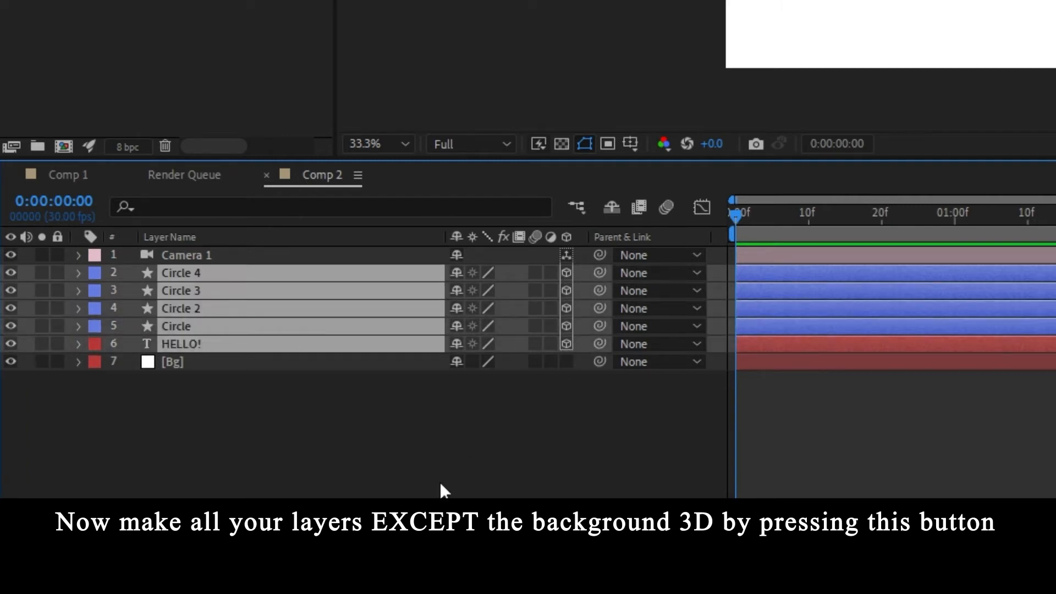
left_click(380, 419)
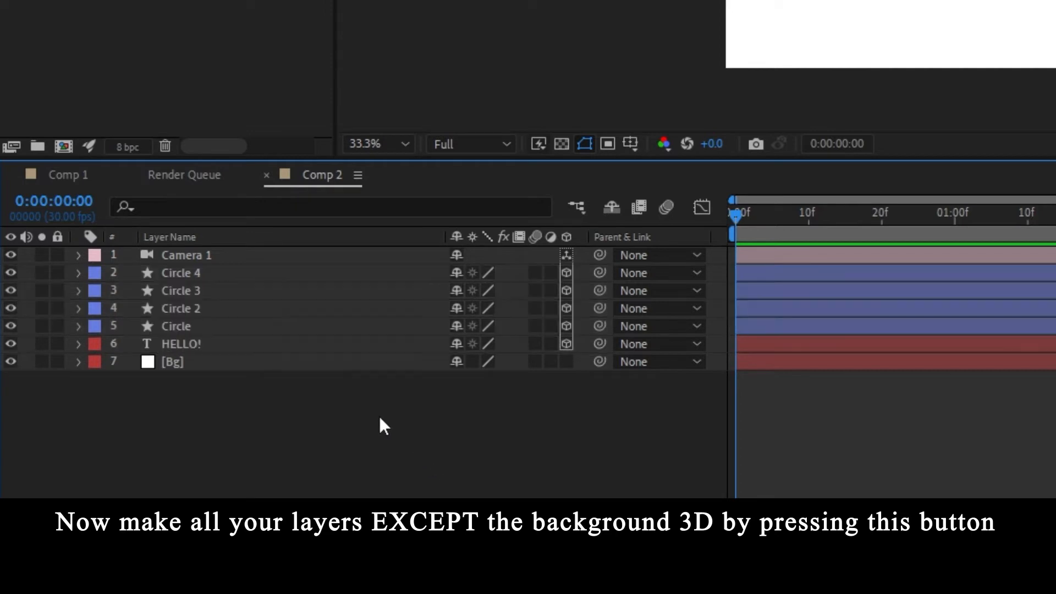
Create a null object in the composition.
right_click(310, 438)
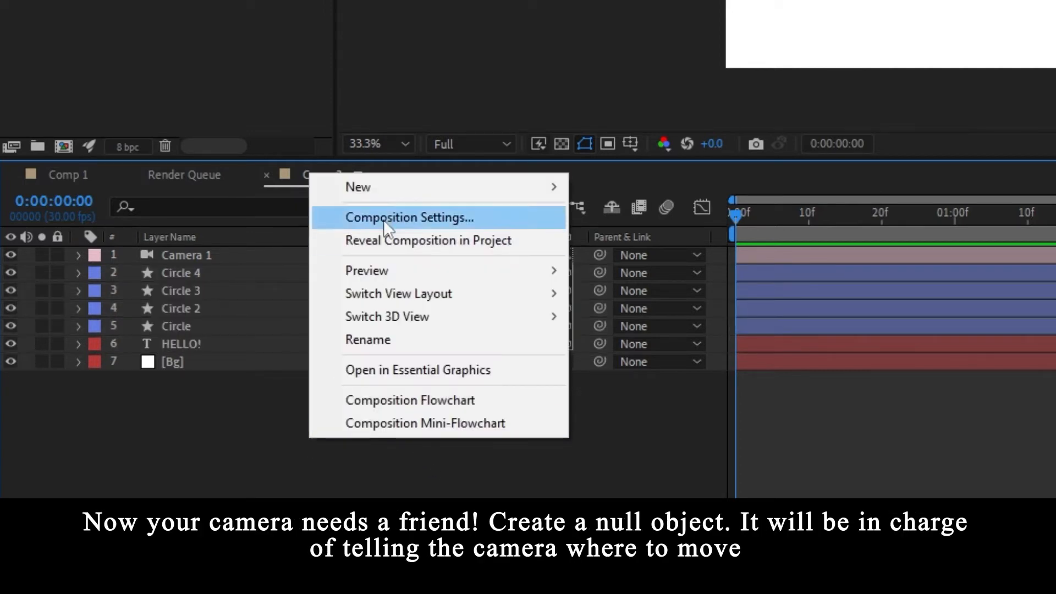
mouse_move(391, 197)
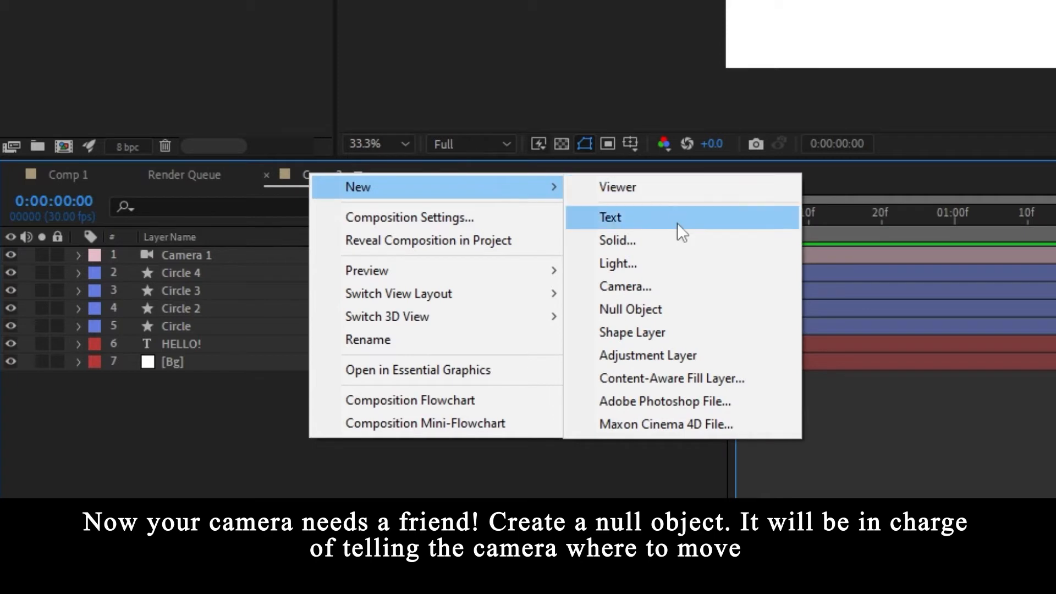
left_click(650, 318)
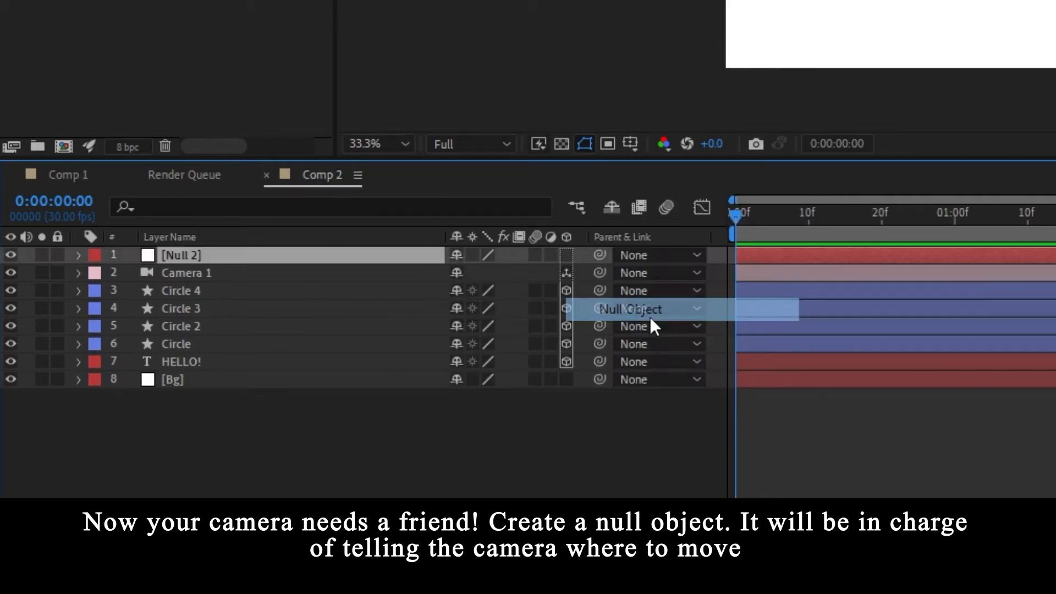
Parent Camera 1 to the Null 2 layer.
left_click(234, 279)
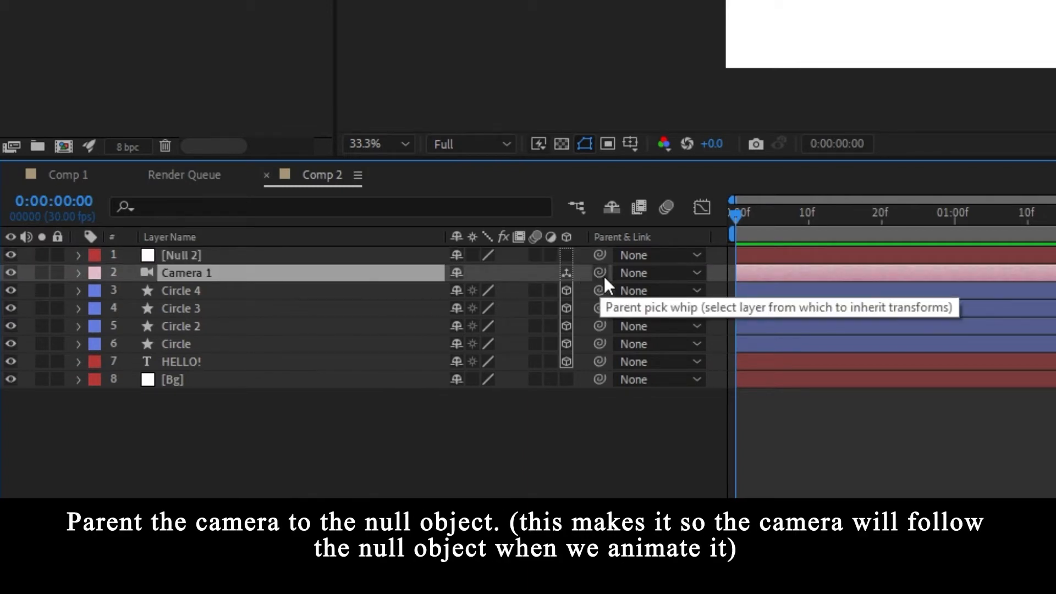
left_click_drag(599, 276, 599, 276)
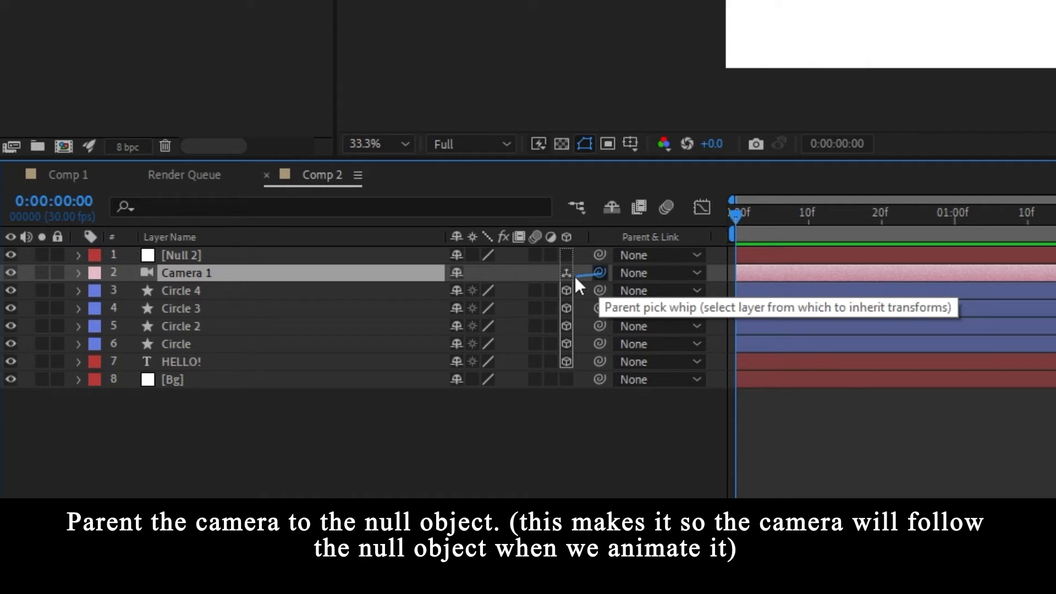
left_click_drag(465, 271, 321, 256)
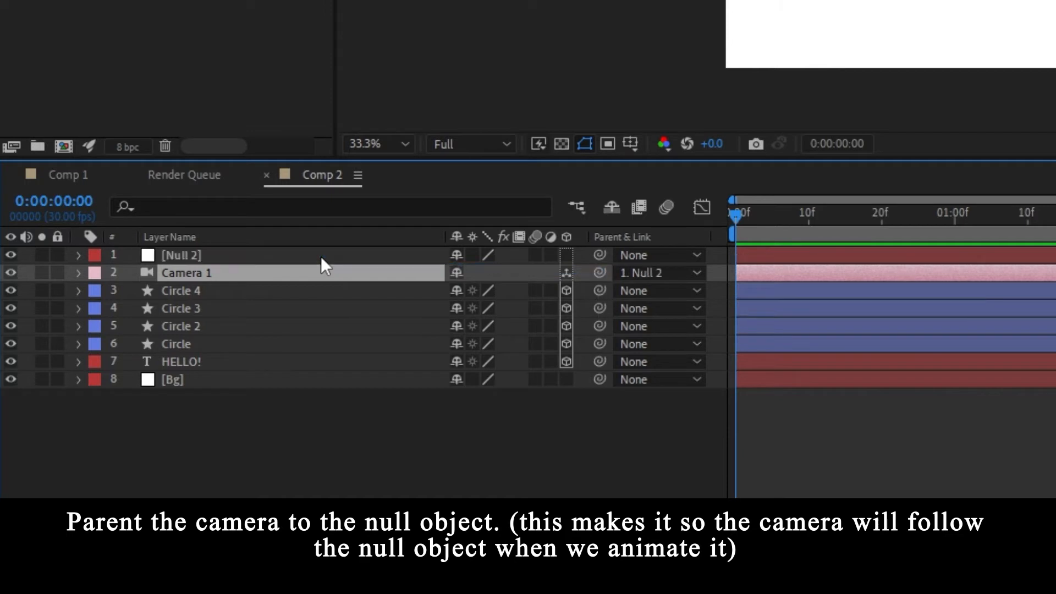
left_click(655, 274)
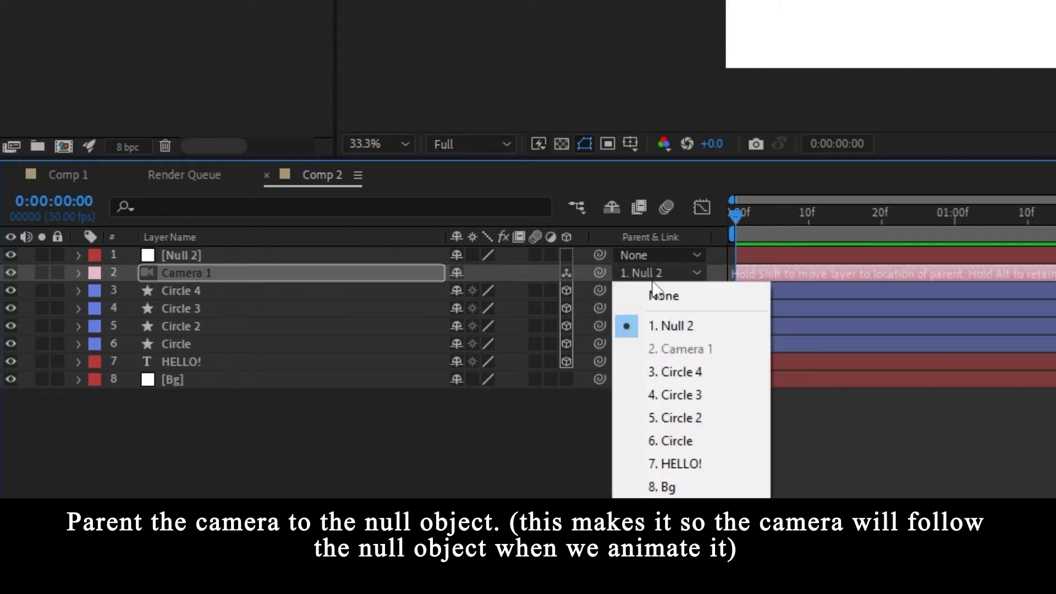
left_click(256, 259)
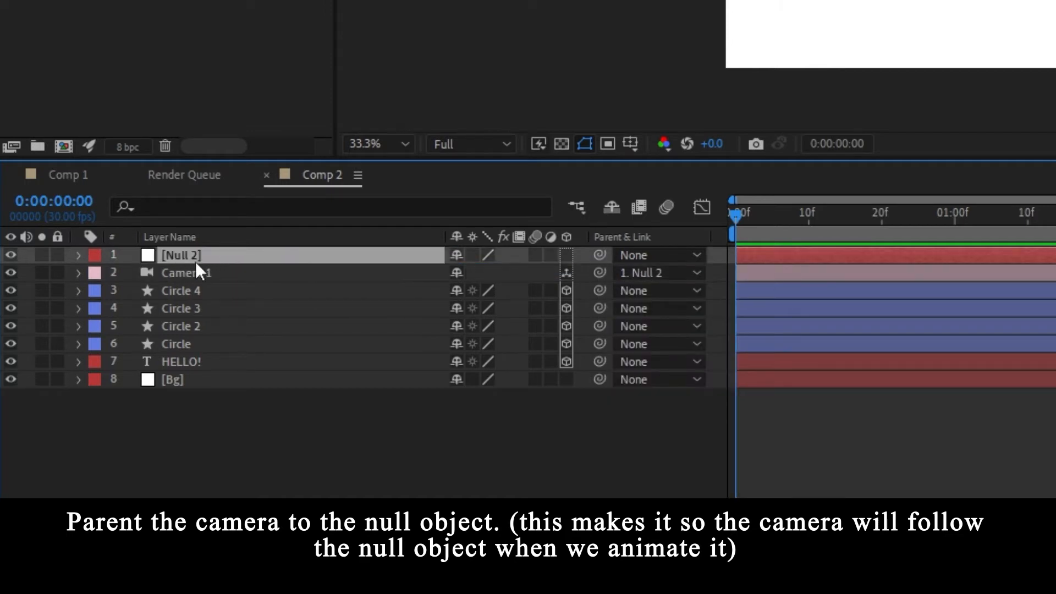
left_click(331, 470)
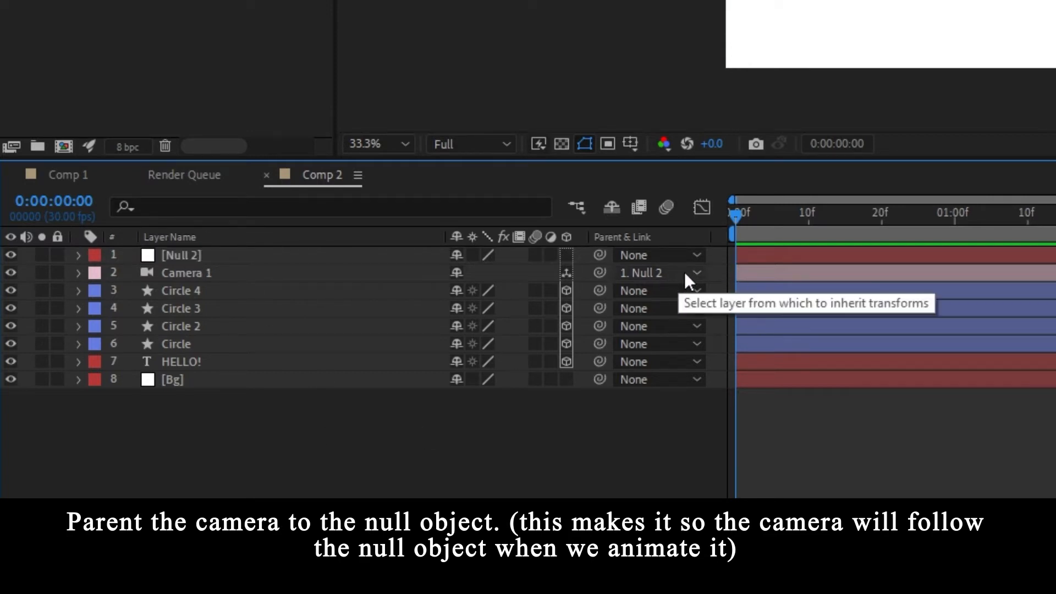
left_click(219, 260)
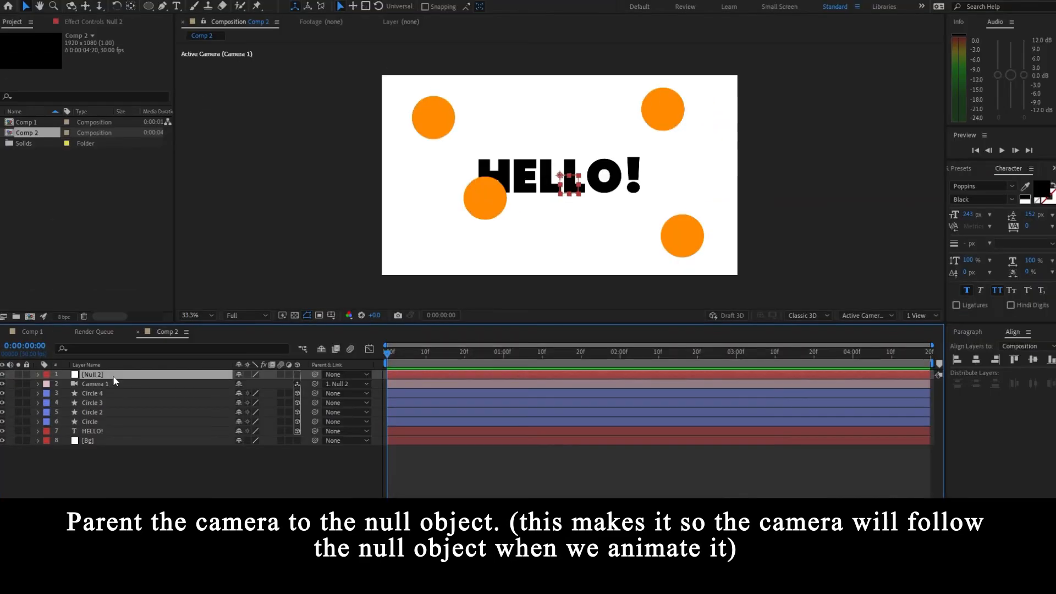
left_click(137, 461)
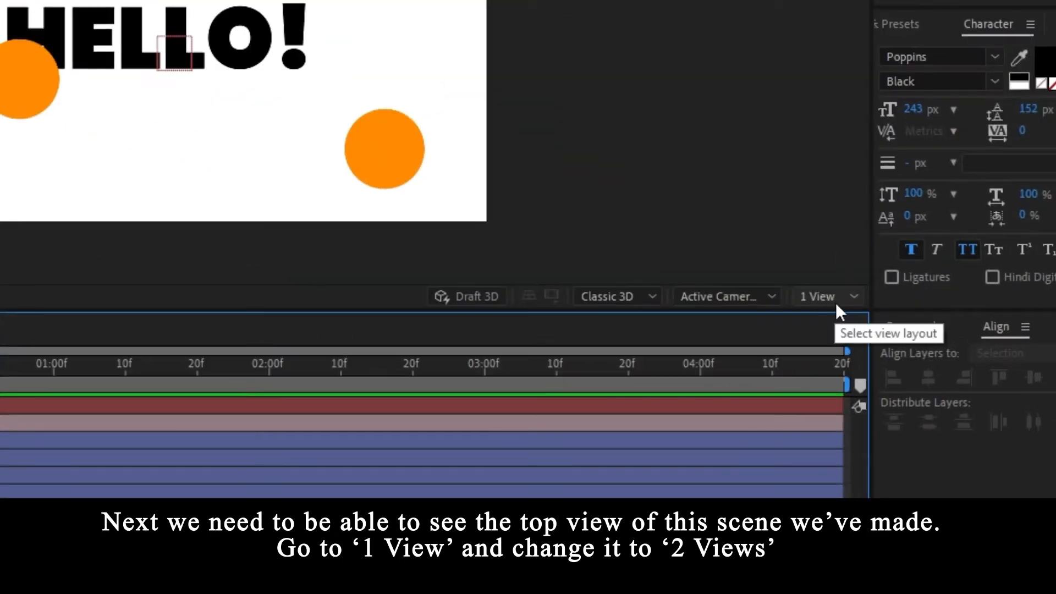
Change the view layout to 2 Views and set the second view to Top.
left_click(828, 299)
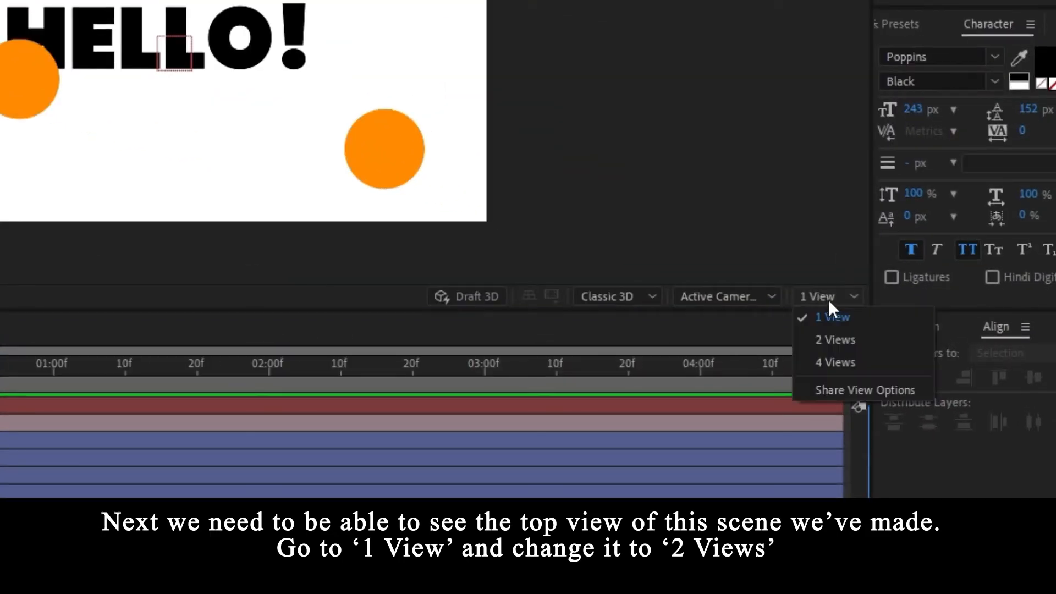
left_click(834, 342)
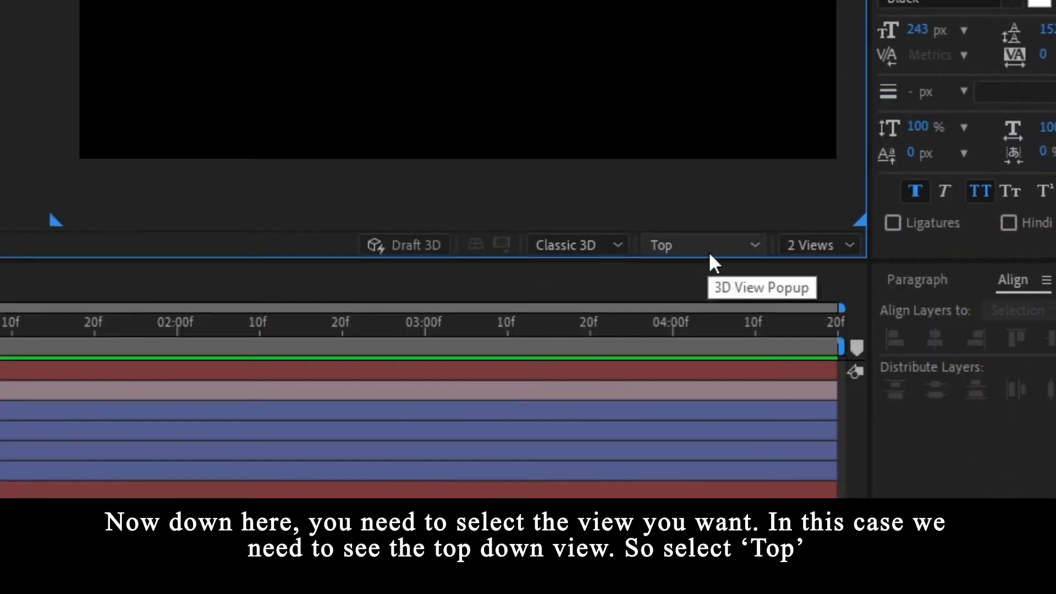
left_click(710, 252)
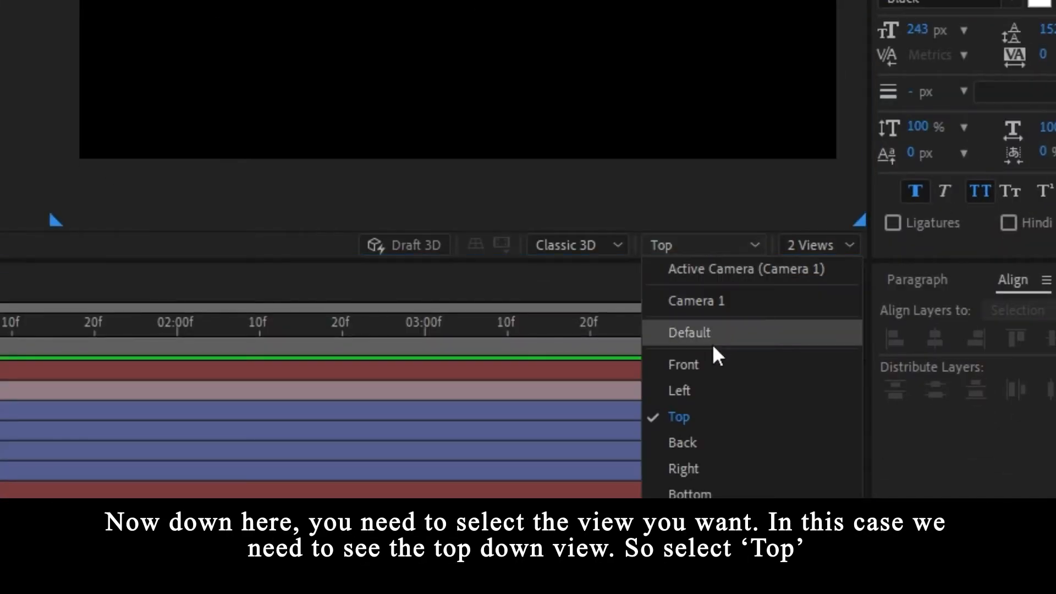
left_click(728, 420)
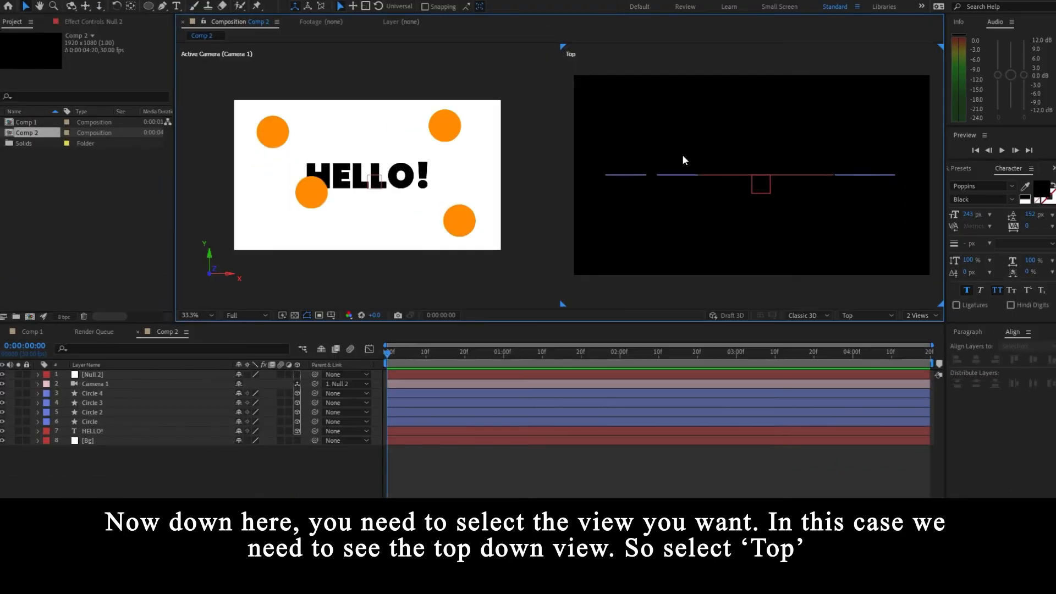
scroll(806, 202, "down", 1)
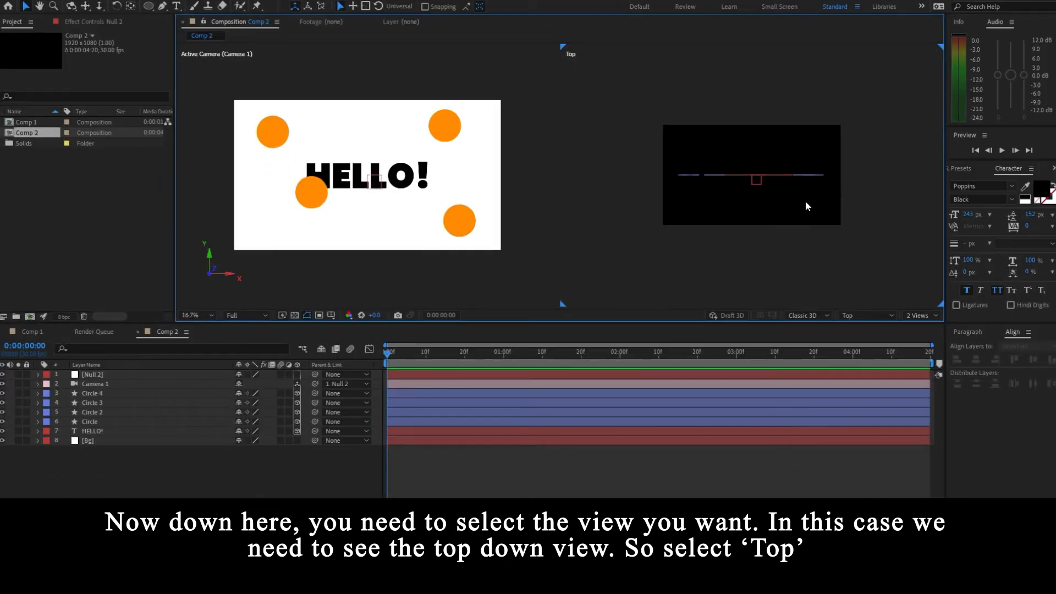
scroll(806, 202, "up", 1)
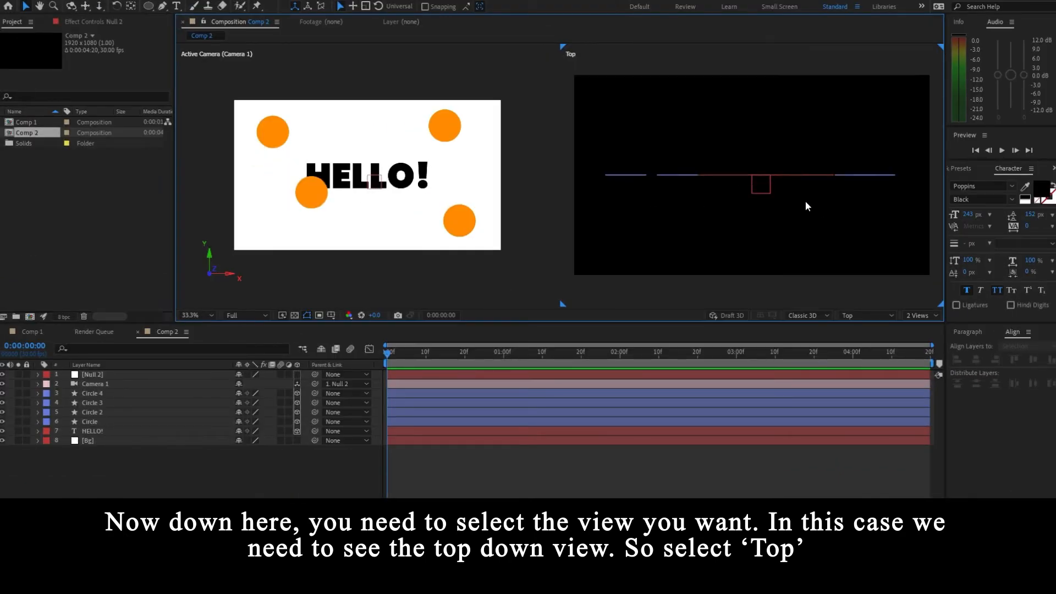
Select the four circle layers one by one, ending on Circle, and compare their positions in the camera and Top views.
left_click(94, 394)
left_click(104, 403)
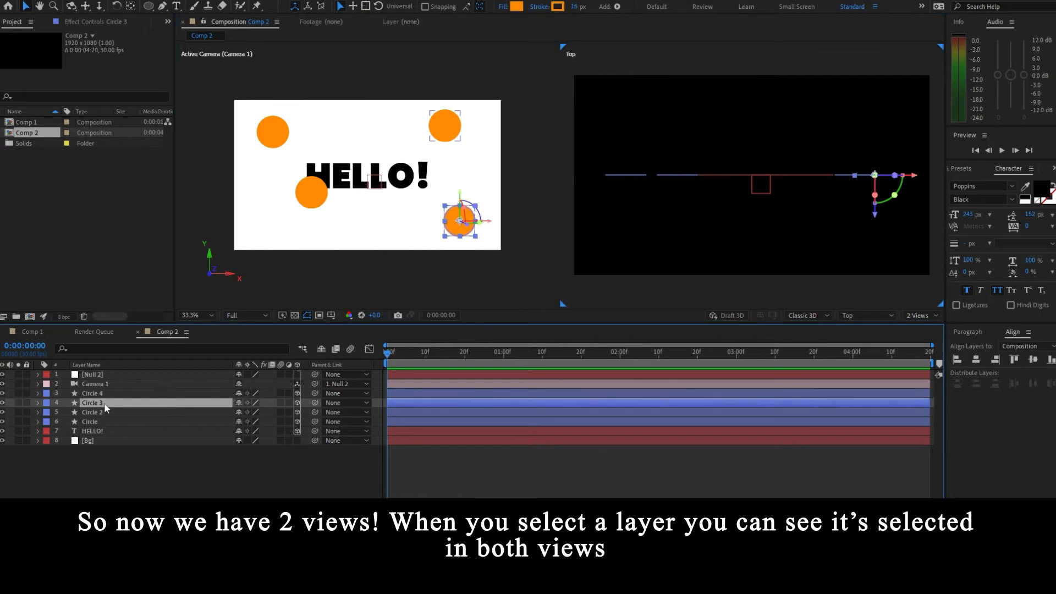
left_click(102, 412)
left_click(98, 422)
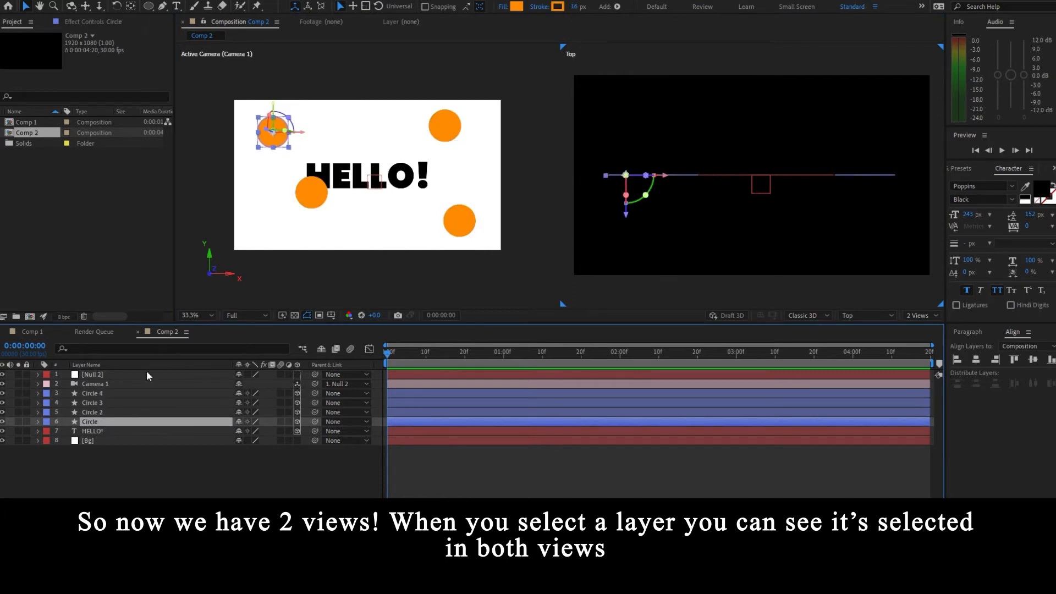
scroll(260, 156, "up", 1)
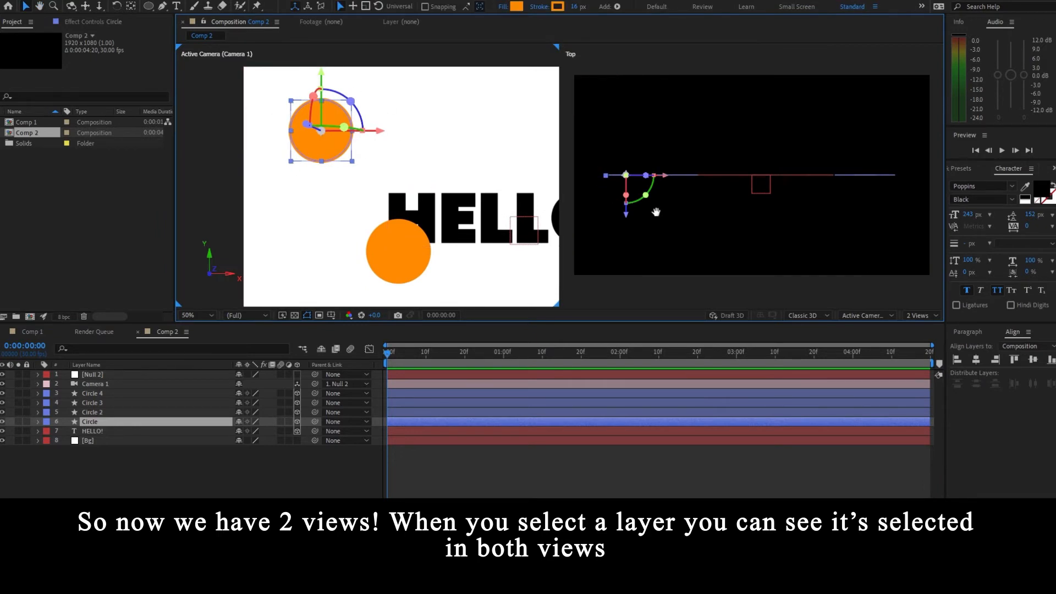
scroll(632, 181, "up", 3)
left_click_drag(621, 164, 915, 203)
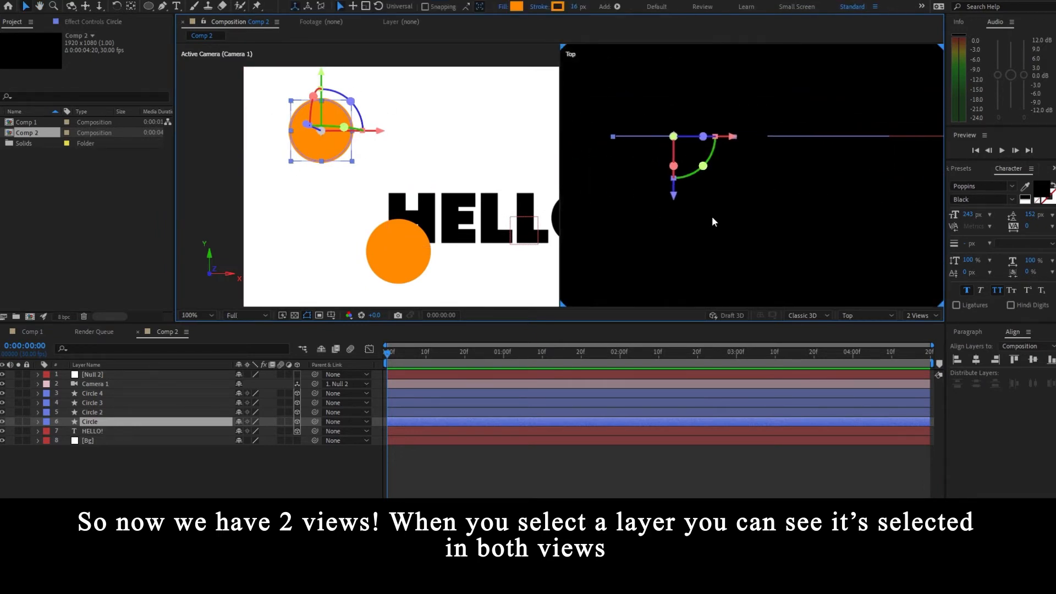
scroll(662, 170, "down", 2)
scroll(817, 183, "down", 2)
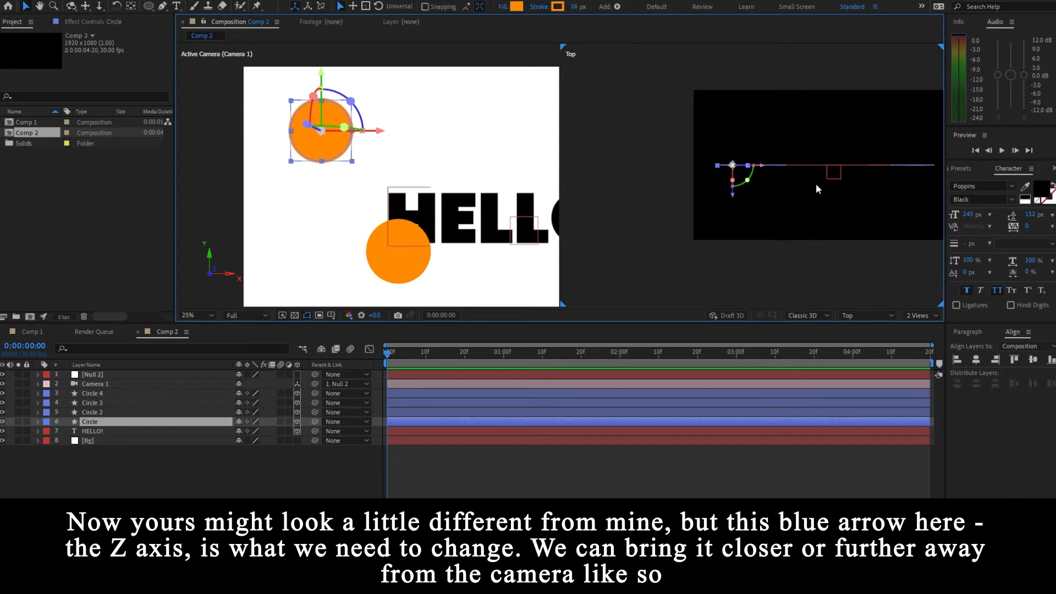
Move the Circle layer along its Z axis well toward the camera in the Top view.
left_click_drag(716, 198, 680, 275)
left_click_drag(679, 310, 679, 318)
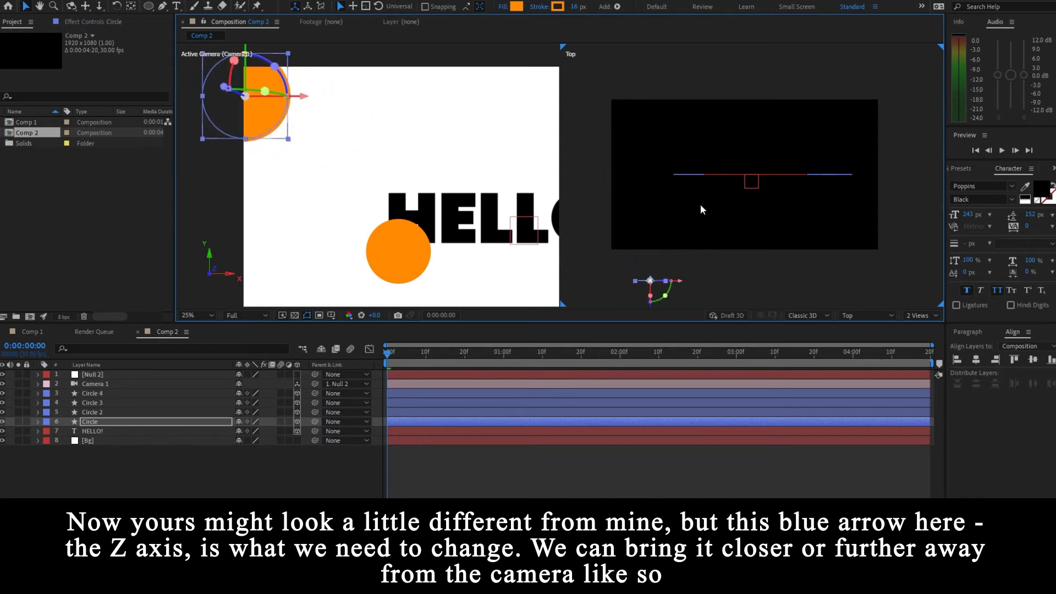
scroll(701, 204, "down", 1)
left_click_drag(734, 226, 618, 198)
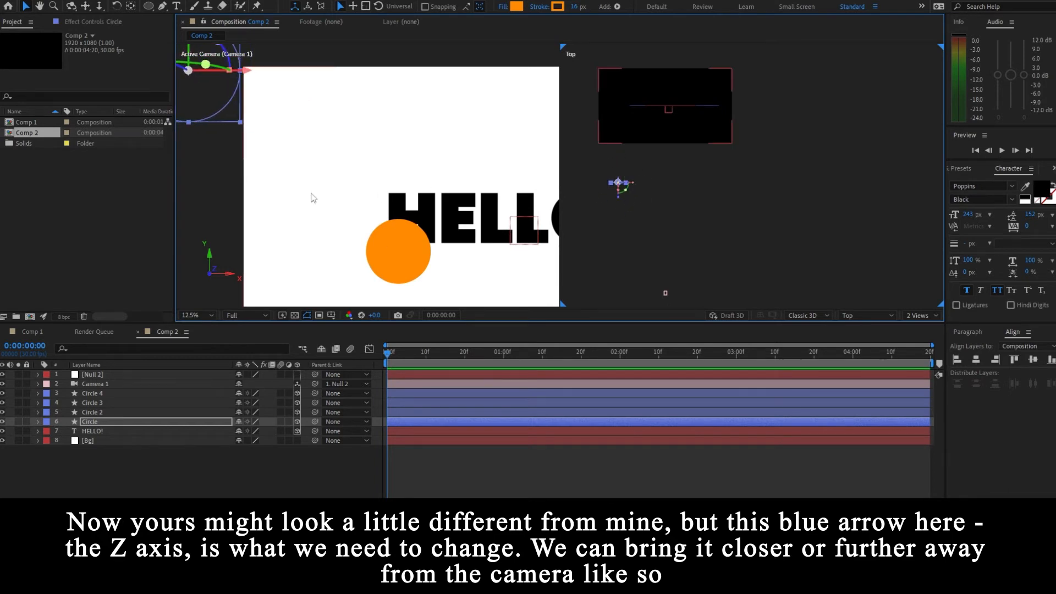
Move Circle back inside the frame's upper-left corner and set its scale to 59%.
scroll(311, 193, "down", 2)
left_click_drag(482, 181, 461, 179)
scroll(360, 174, "up", 1)
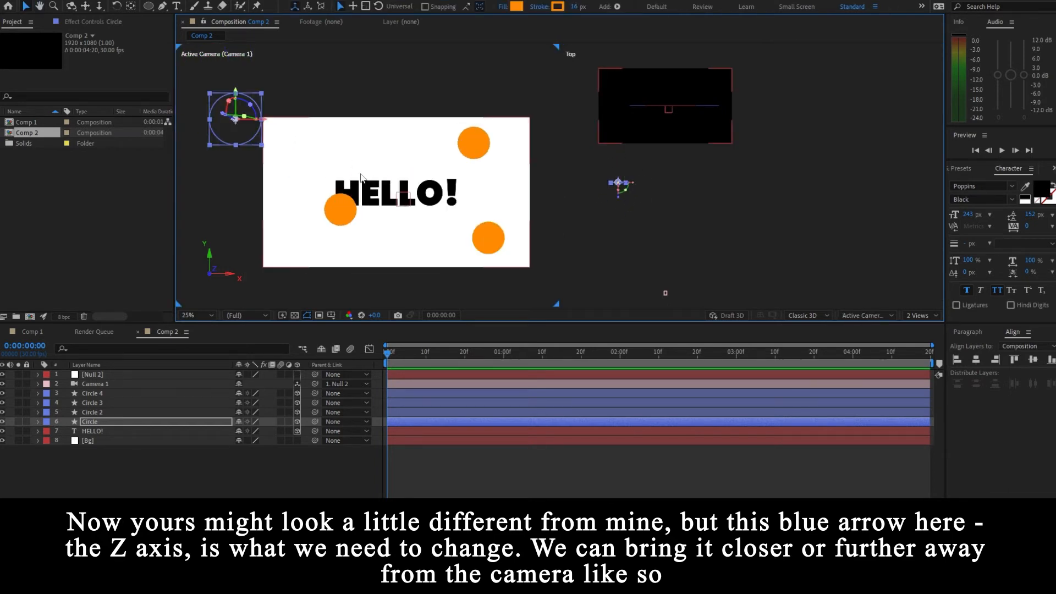
left_click_drag(361, 176, 378, 179)
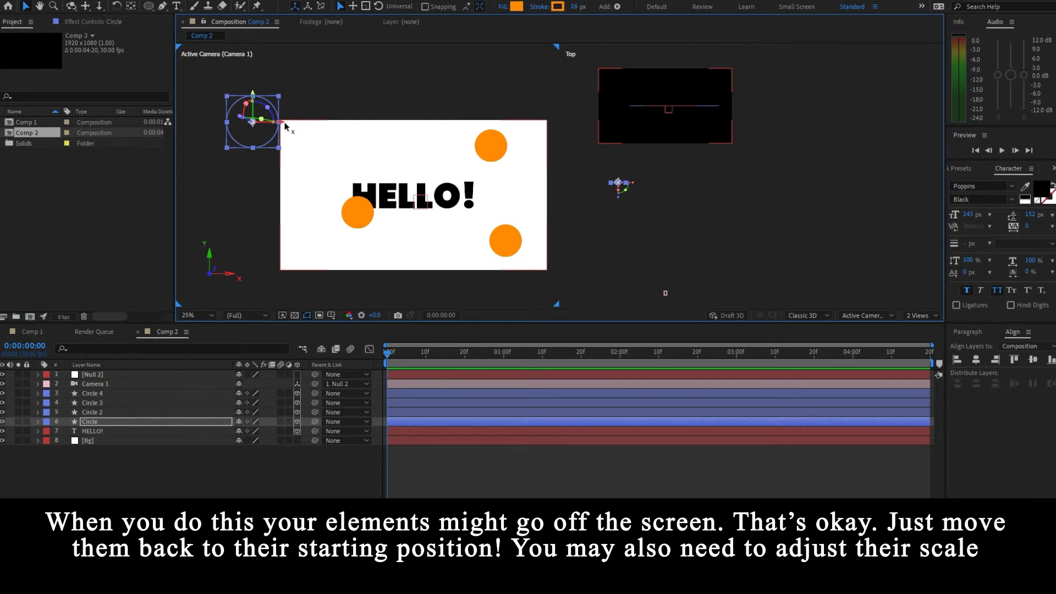
left_click_drag(285, 125, 349, 155)
left_click(155, 422)
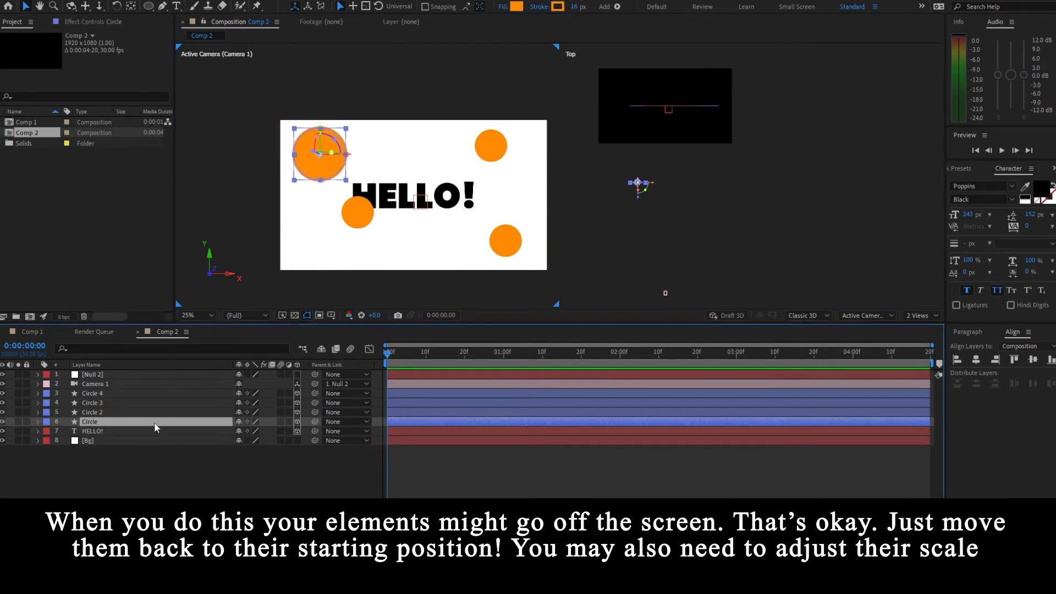
key("s")
left_click_drag(282, 436, 265, 433)
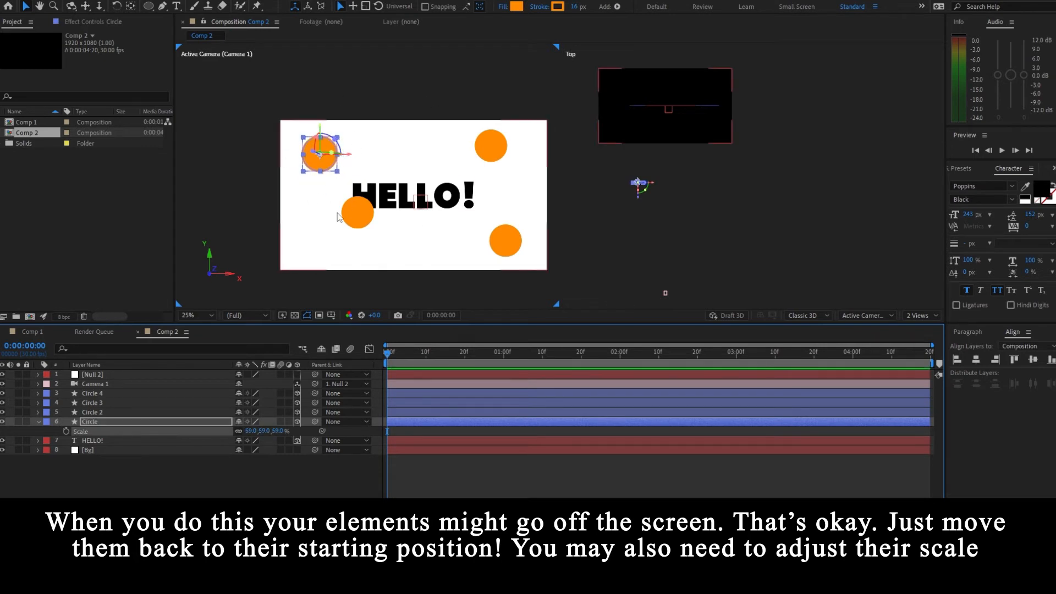
Bring Circle 2 toward the camera along Z and reposition it so it overlaps the H of HELLO!
left_click(619, 194)
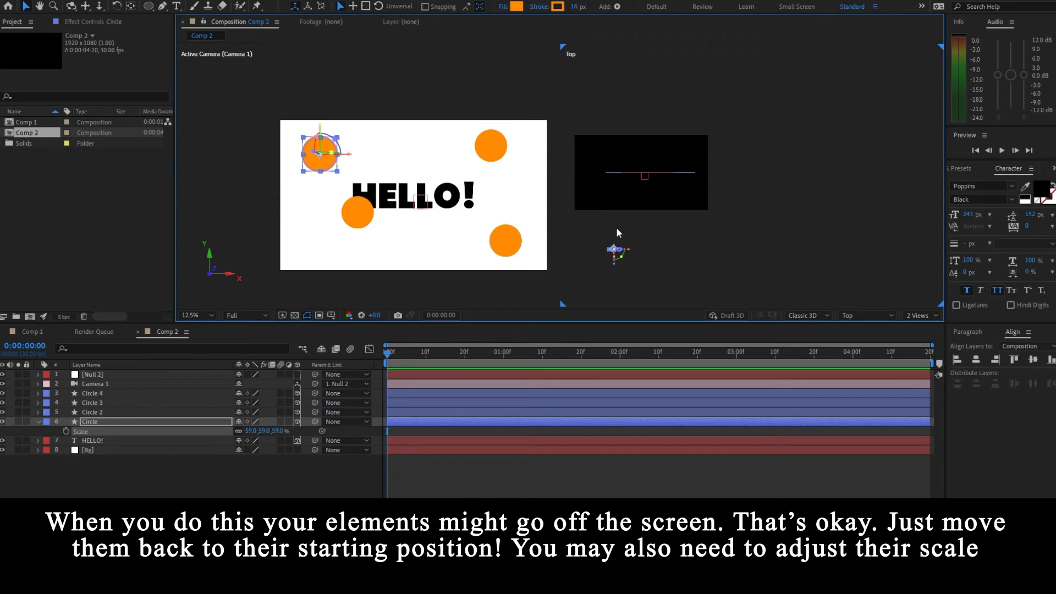
scroll(635, 226, "down", 2)
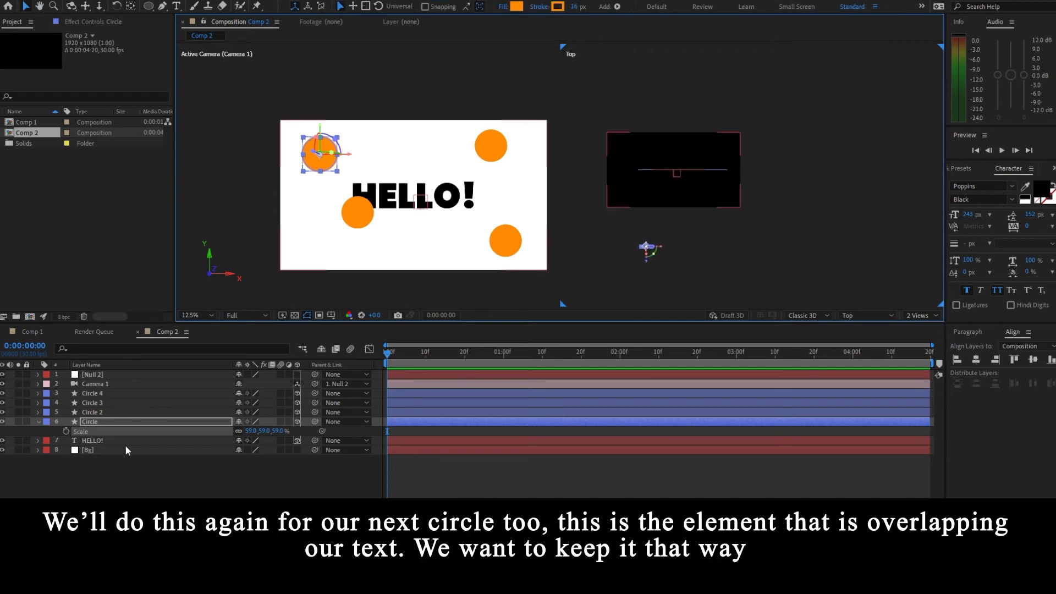
left_click(92, 413)
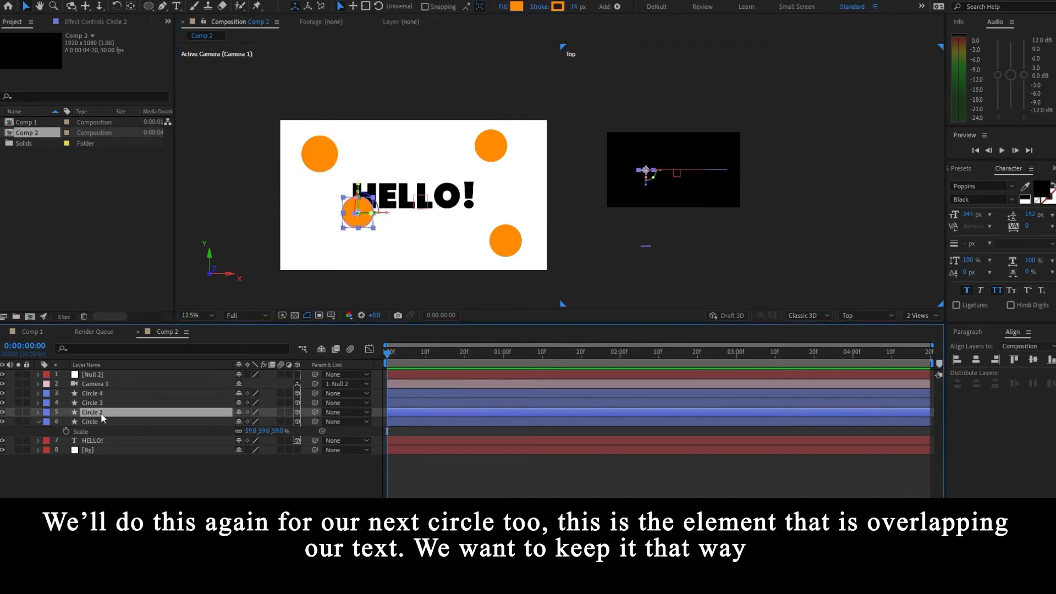
left_click_drag(647, 190, 657, 248)
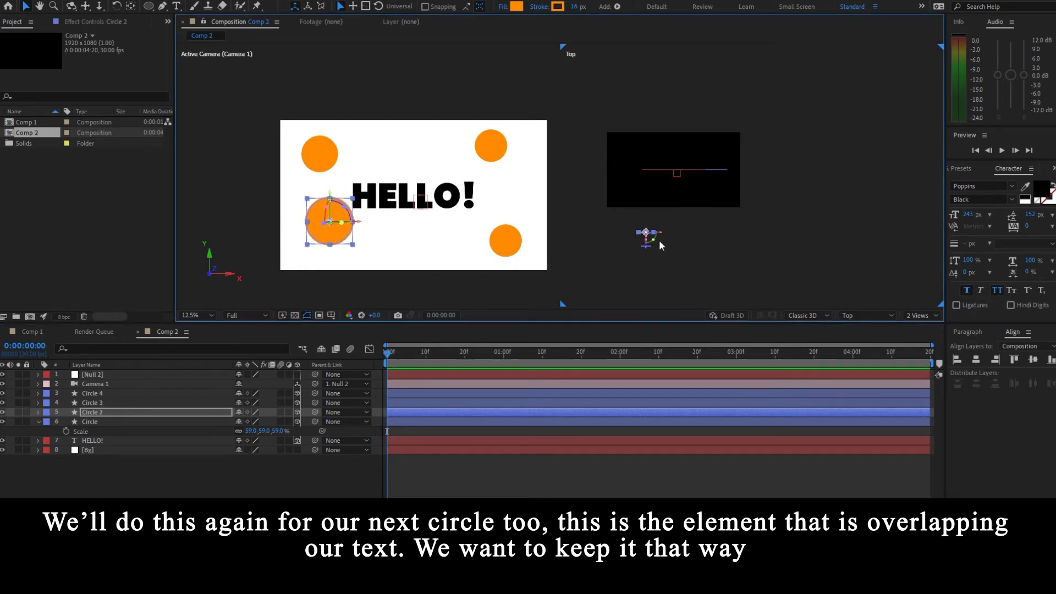
left_click_drag(368, 223, 405, 223)
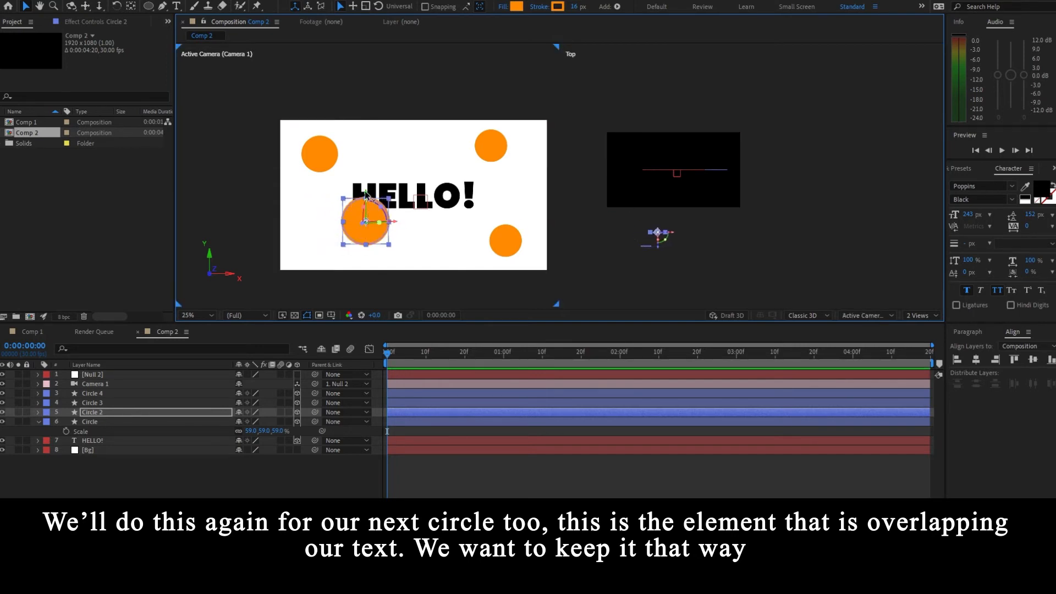
left_click_drag(366, 193, 366, 188)
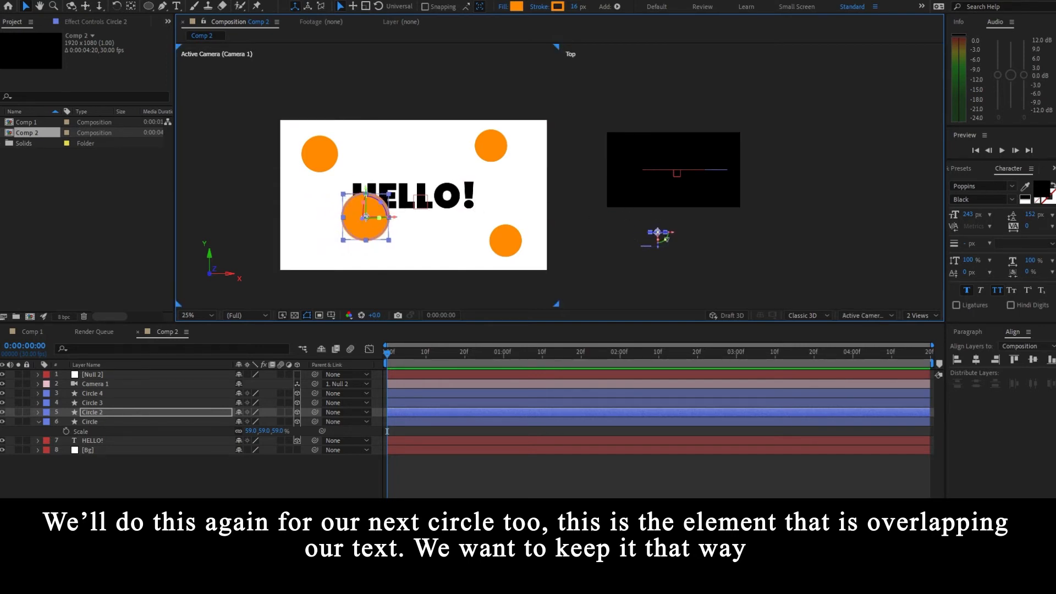
Bring Circle nearer the camera along Z, move it back inside the frame's upper-left corner and set its scale to 37%.
left_click_drag(661, 252, 651, 300)
left_click(648, 247)
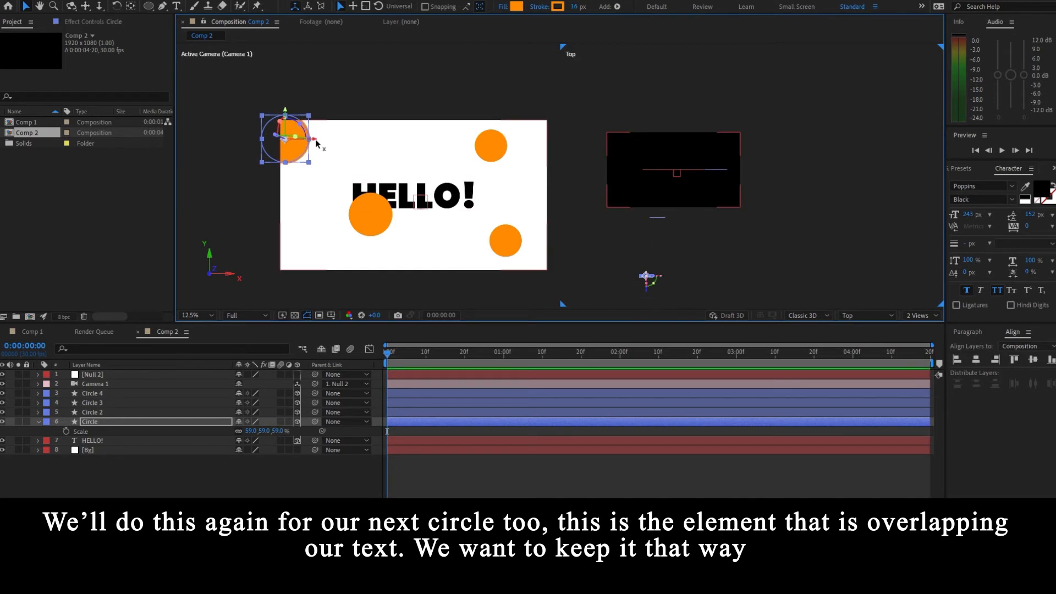
mouse_move(315, 139)
left_mouse_down()
mouse_move(355, 140)
mouse_move(322, 135)
left_mouse_up()
key("s")
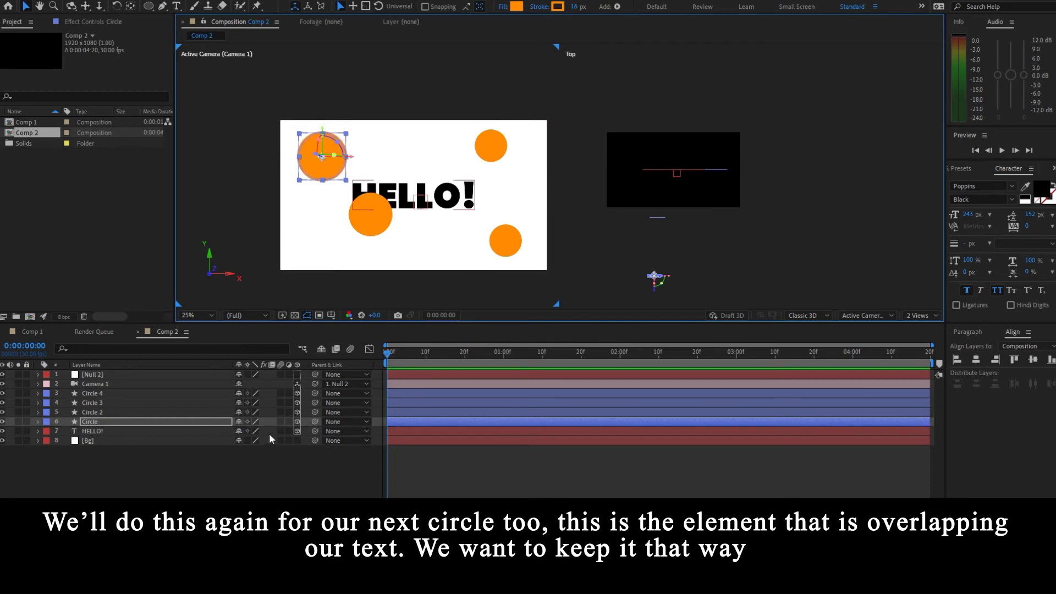
key("s")
left_click_drag(279, 432, 267, 434)
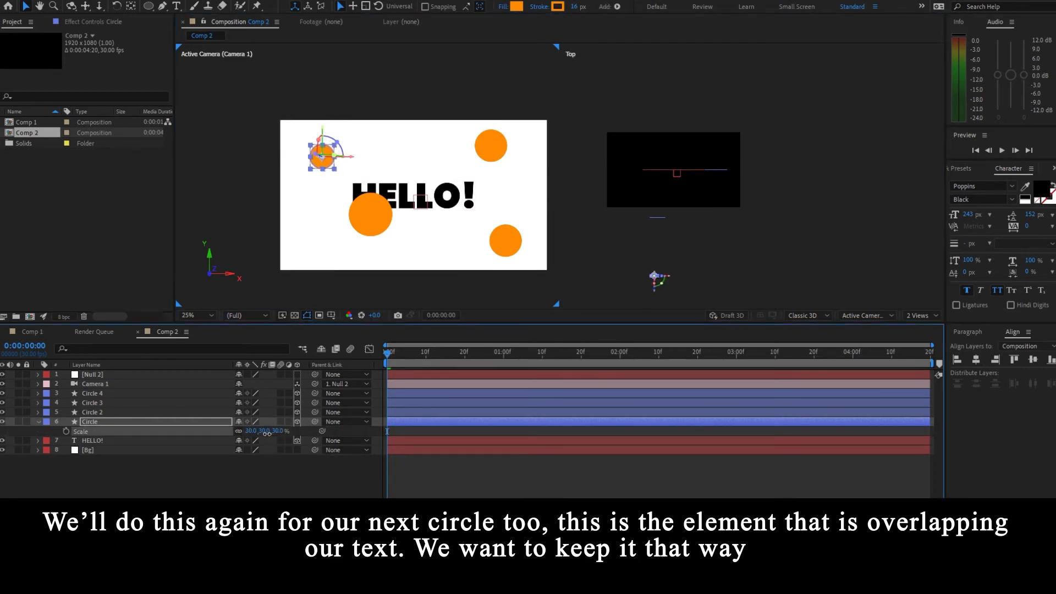
Scale Circle 2 down slightly and shift it left along X to 641.2 so it still overlaps the H of HELLO!
left_click(143, 414)
key("s")
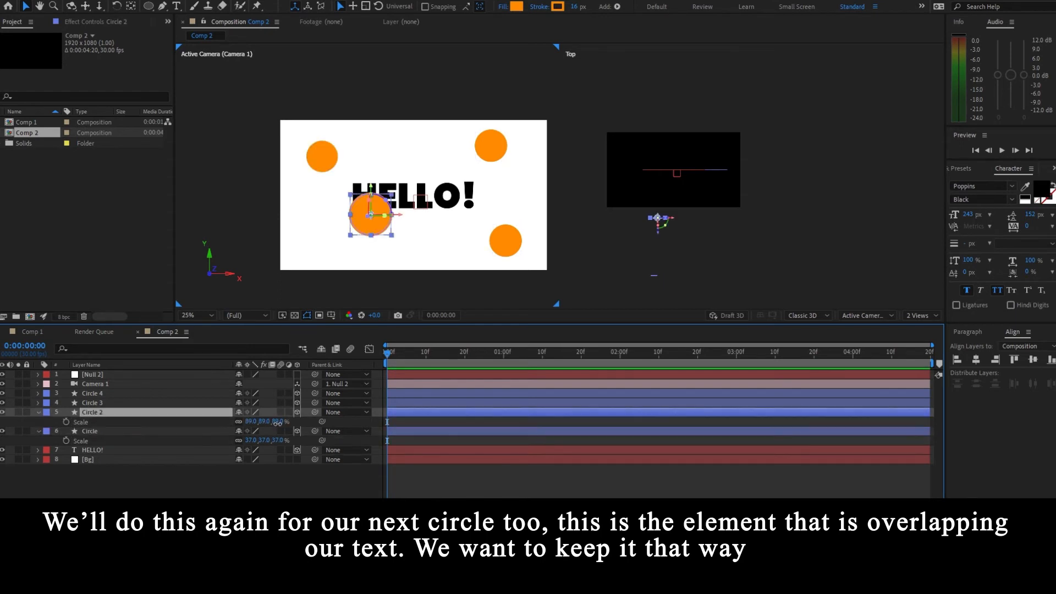
left_click_drag(278, 423, 273, 424)
key("p")
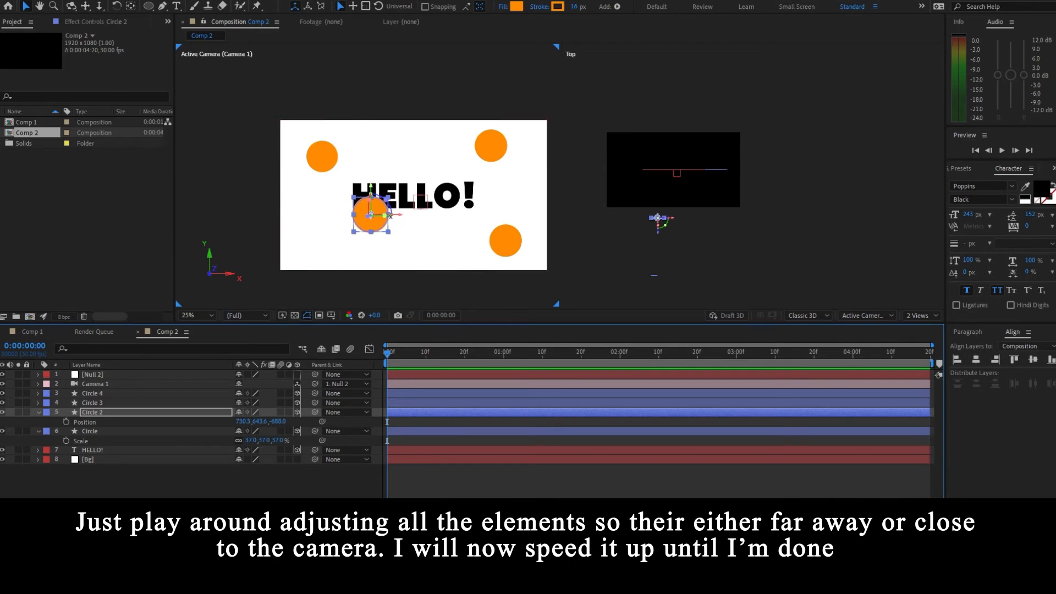
left_click_drag(401, 218, 384, 218)
Push Circle 3 far away from the camera along Z, scale it to 118% and return it to the frame's upper-right area.
left_click(121, 403)
left_click_drag(712, 183, 713, 89)
key("s")
left_click_drag(253, 413, 269, 412)
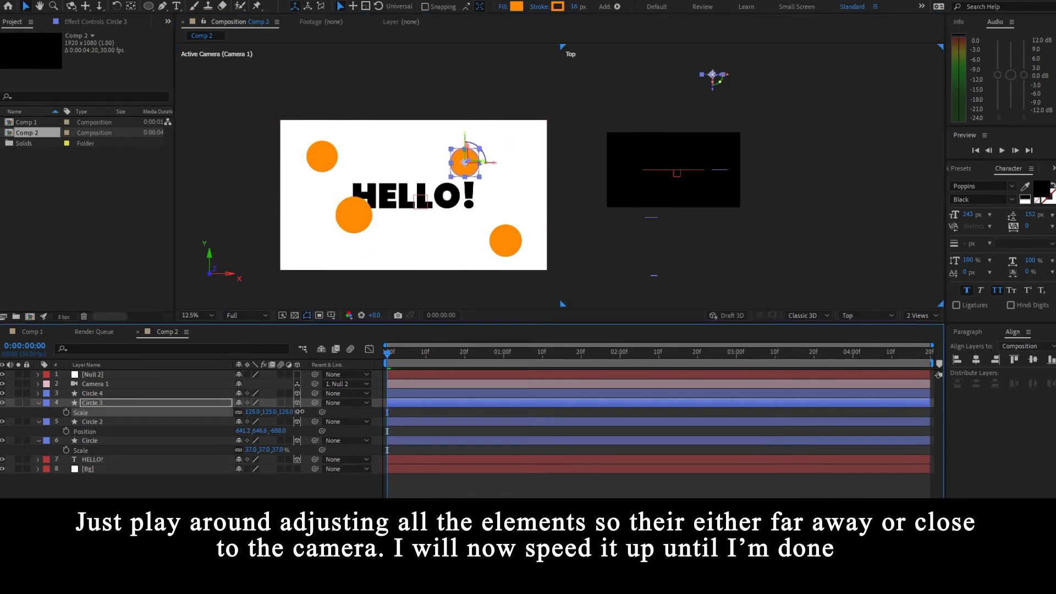
left_click_drag(465, 162, 493, 152)
Bring Circle 4 close to the camera along Z, then shrink and reposition it inside the frame below the exclamation mark.
left_click(120, 394)
left_click_drag(721, 184, 720, 264)
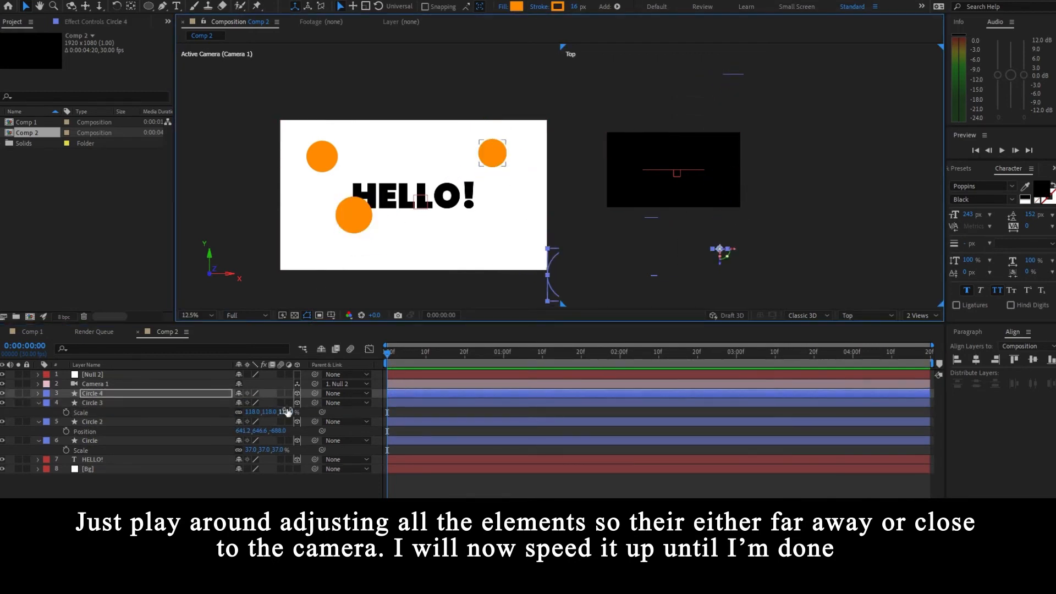
left_click_drag(532, 206, 424, 162)
left_click_drag(483, 230, 388, 200)
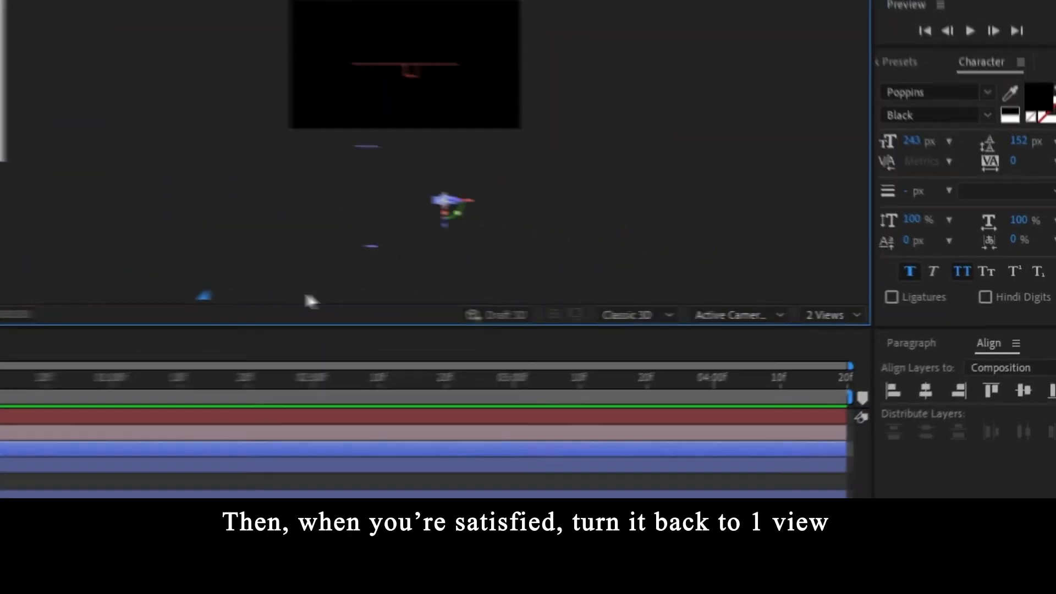
Switch the composition back to 1 View and fit the frame to the viewer.
left_click(825, 315)
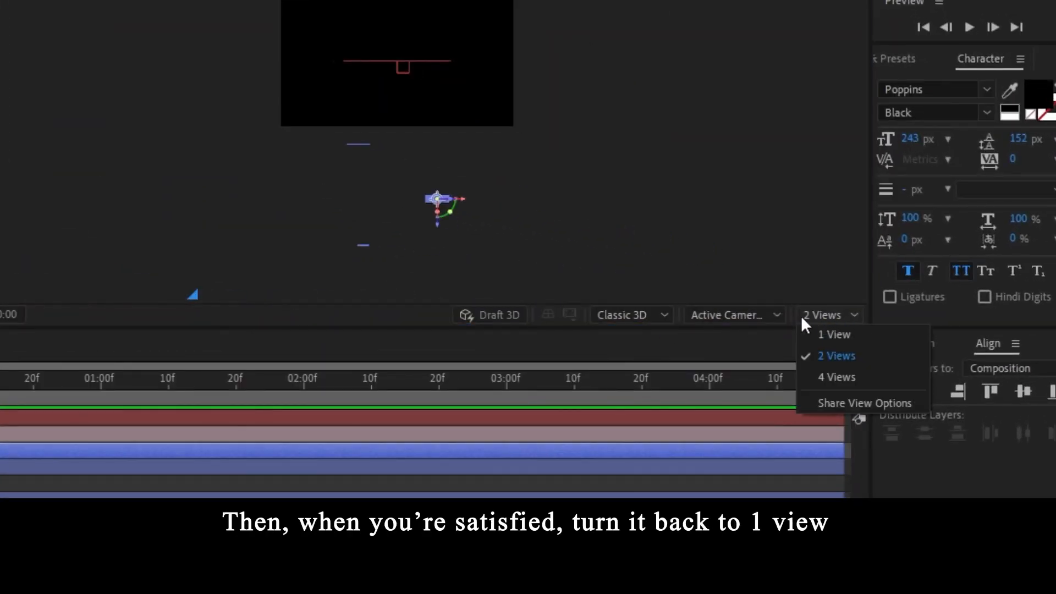
left_click(837, 337)
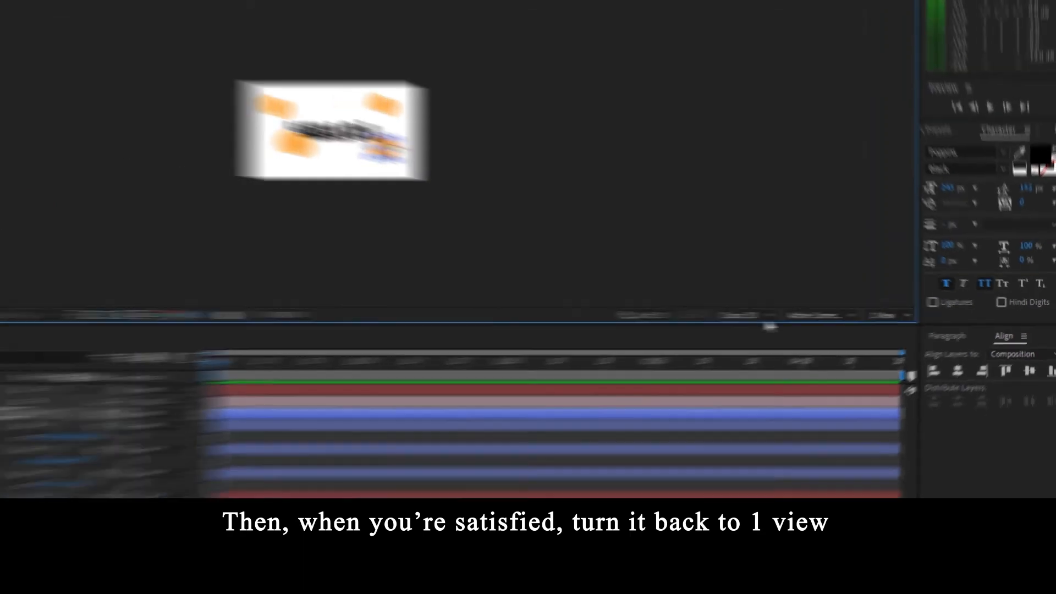
left_click_drag(497, 221, 562, 232)
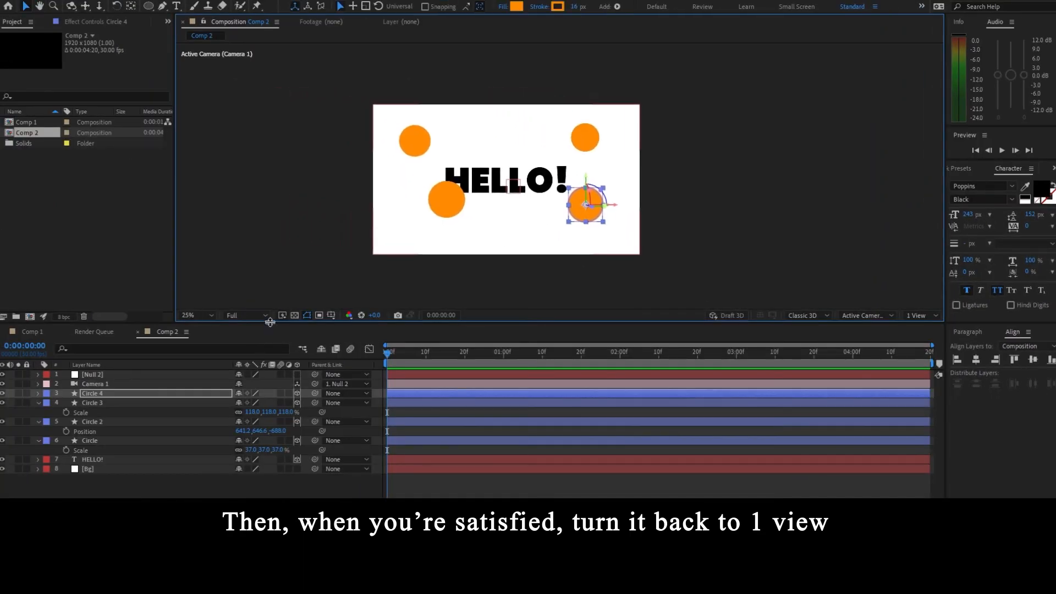
left_click(207, 316)
left_click(220, 332)
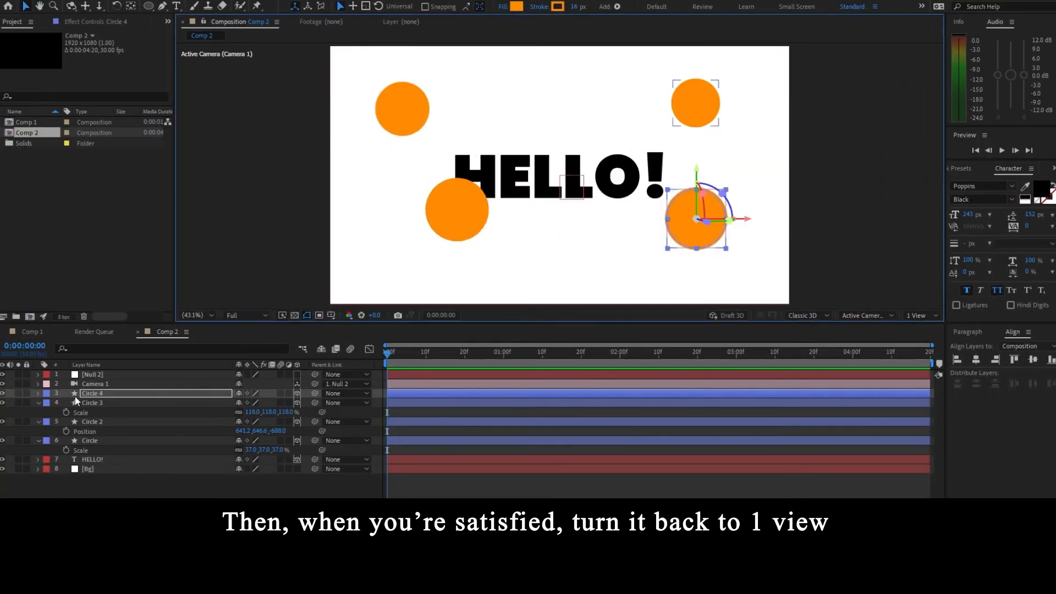
Show Null 2's position, make it a 3D layer and test the parallax by varying its Z position, ending back at 0.
left_click(110, 374)
key("p")
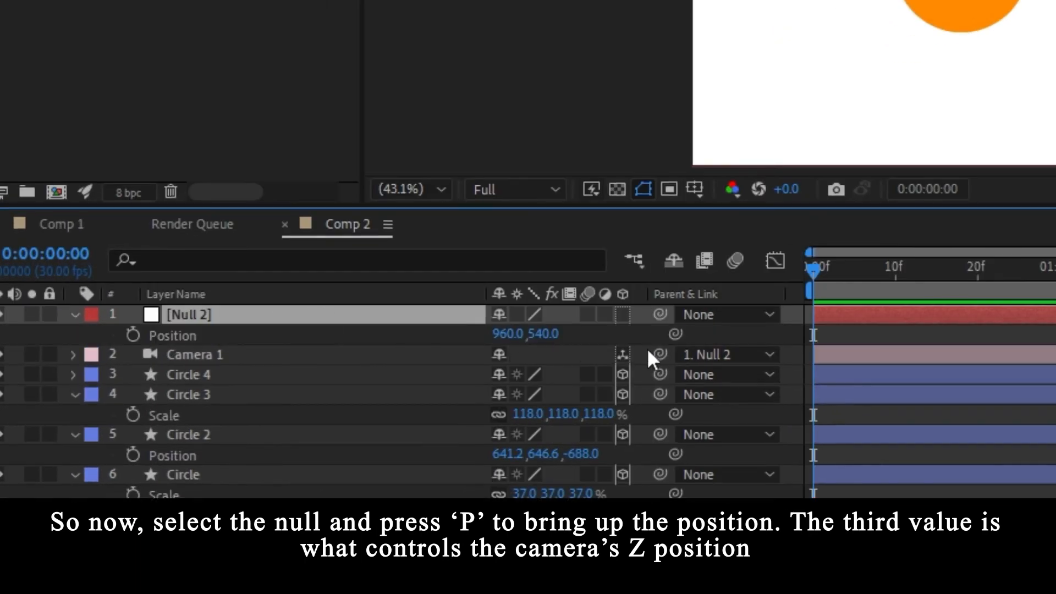
left_click(623, 315)
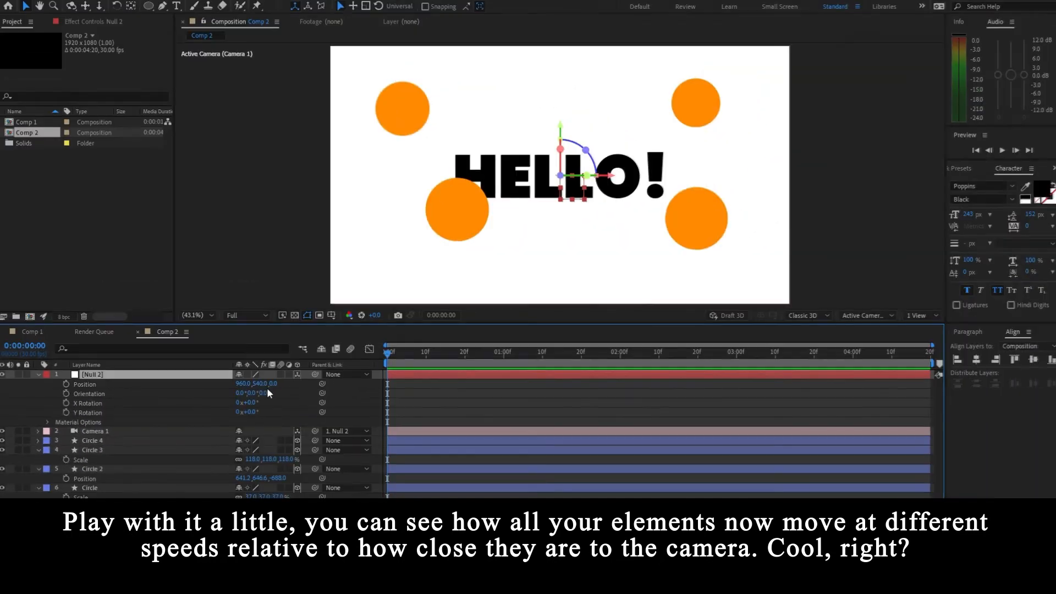
left_click_drag(572, 334, 905, 325)
left_click_drag(430, 378, 413, 444)
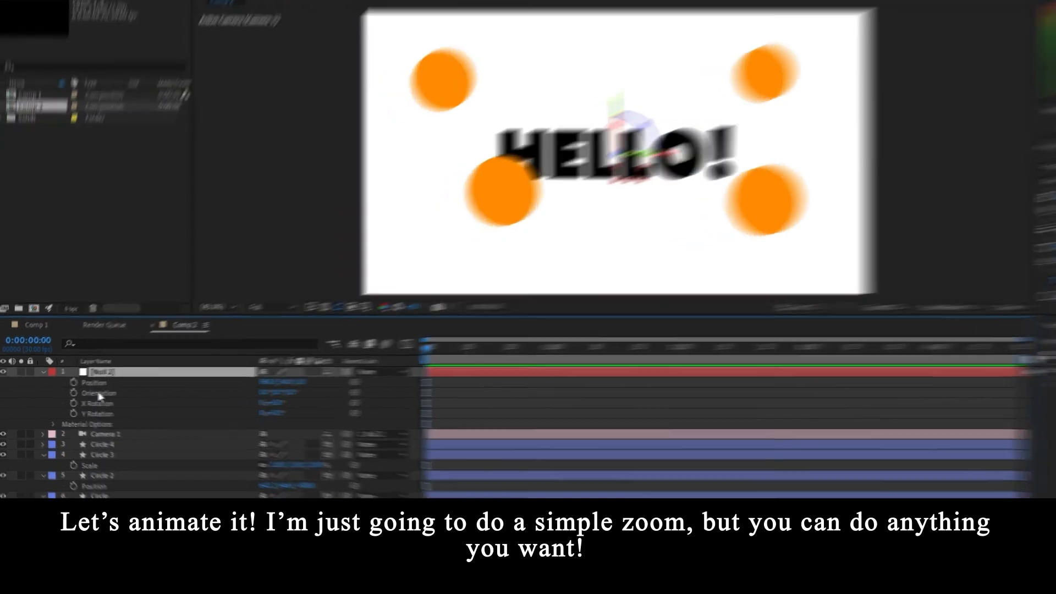
Add Null 2 position keyframes at 0:00:00:00, 0:00:00:29 and 0:00:01:29.
left_click(105, 385)
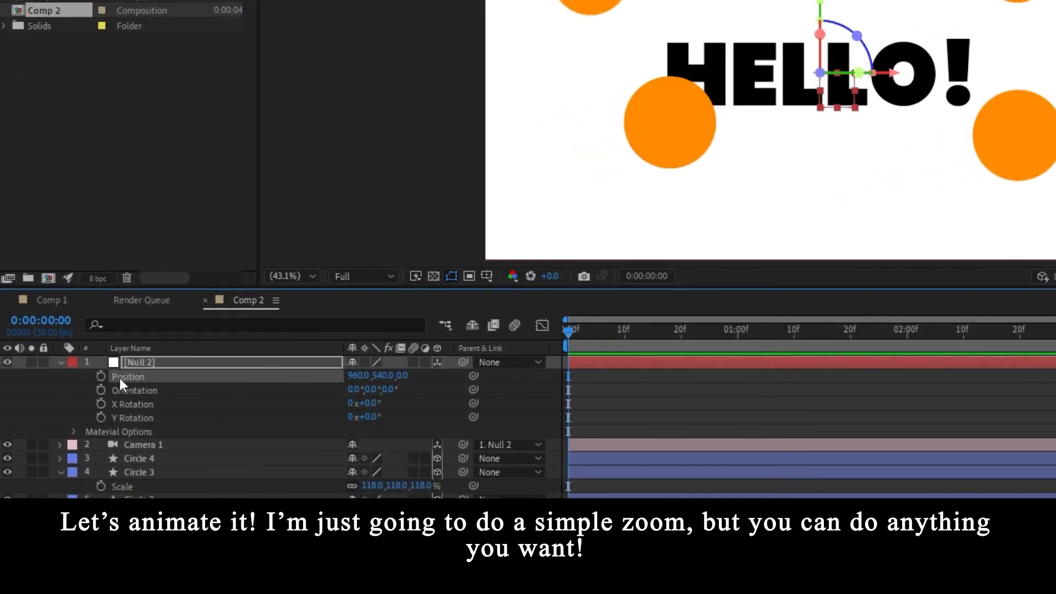
left_click(101, 376)
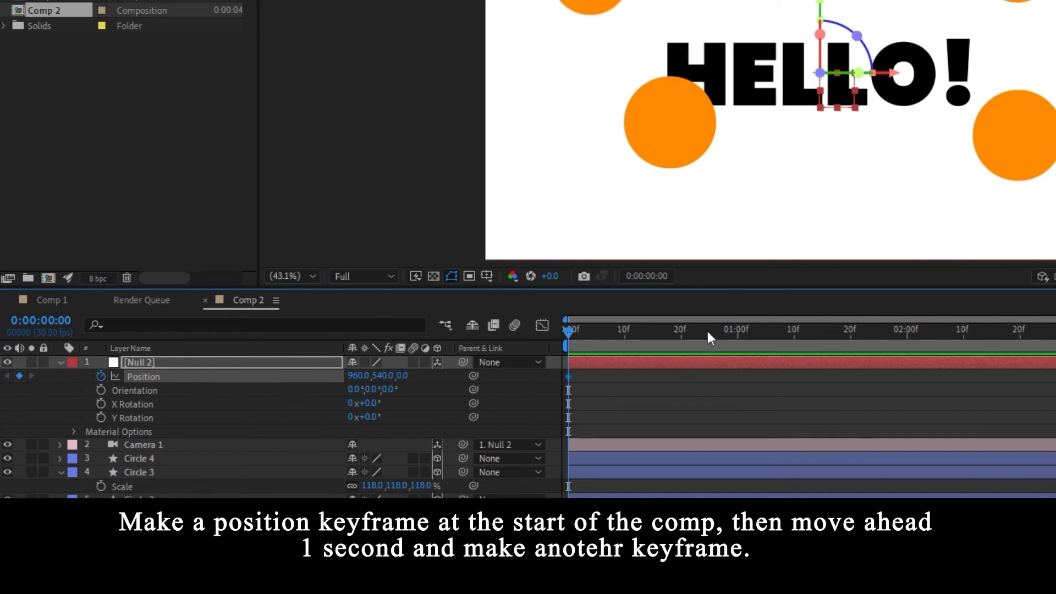
left_click_drag(687, 331, 732, 330)
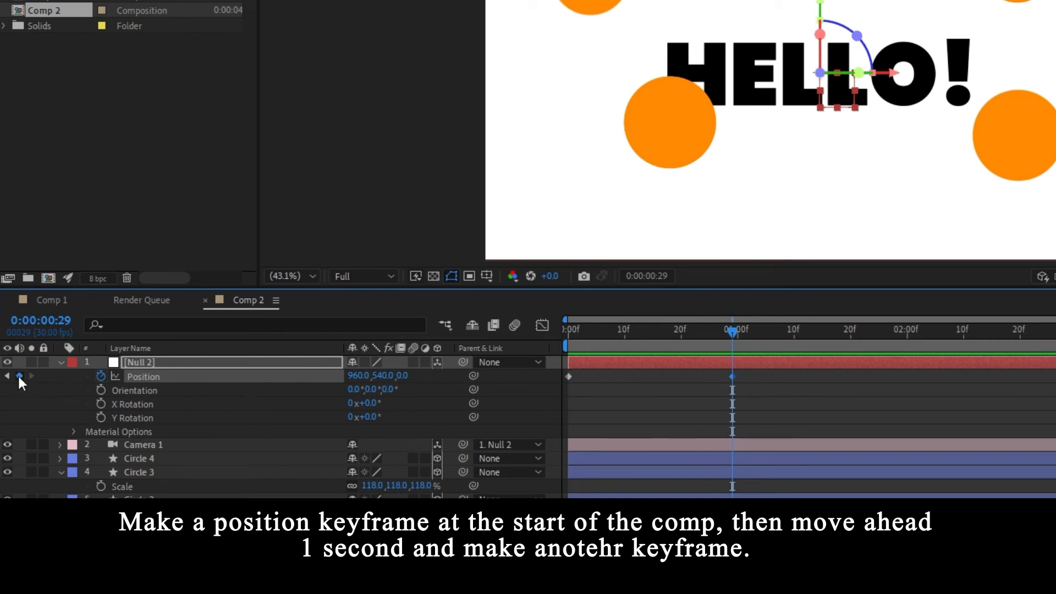
left_click(818, 330)
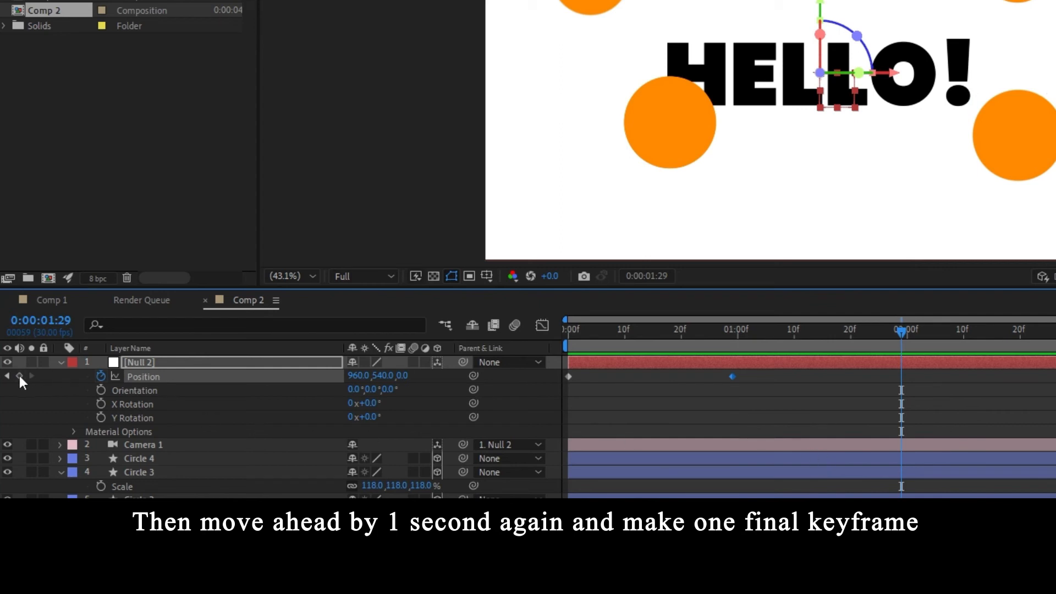
Set Null 2's Z position to -400 at the first keyframe.
left_click_drag(732, 344, 567, 345)
left_click_drag(404, 376, 97, 425)
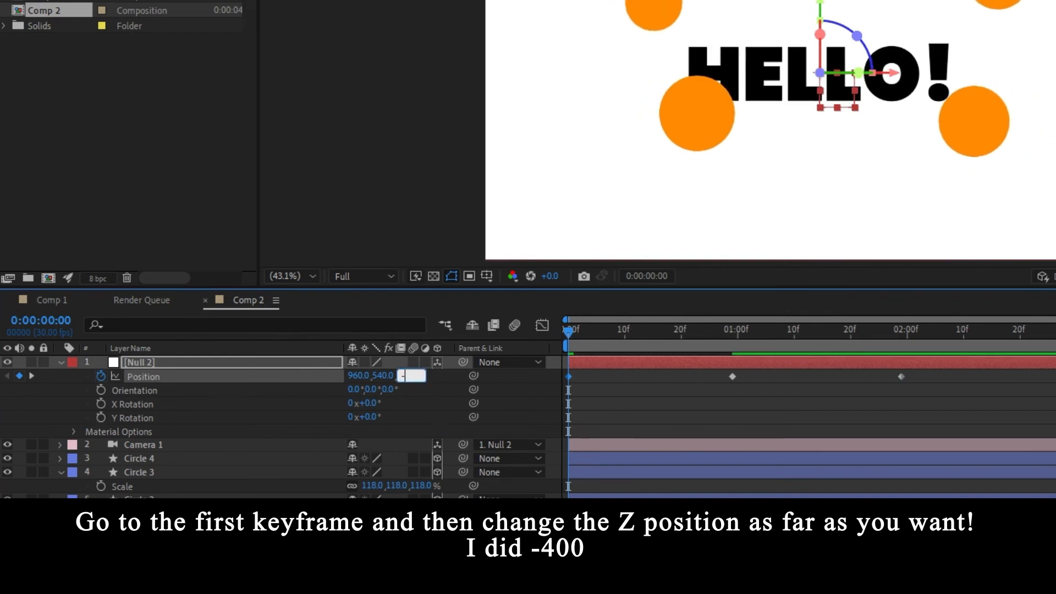
key("Return")
Set Null 2's Z position to 1041 at the middle keyframe, 0:00:00:29.
left_click(884, 330)
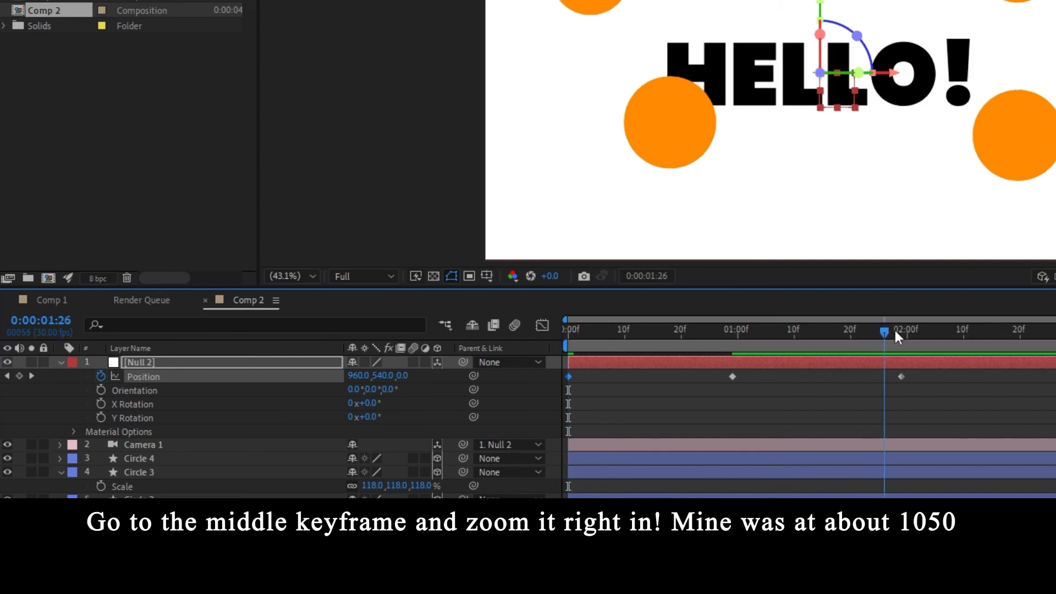
left_click_drag(884, 328, 732, 337)
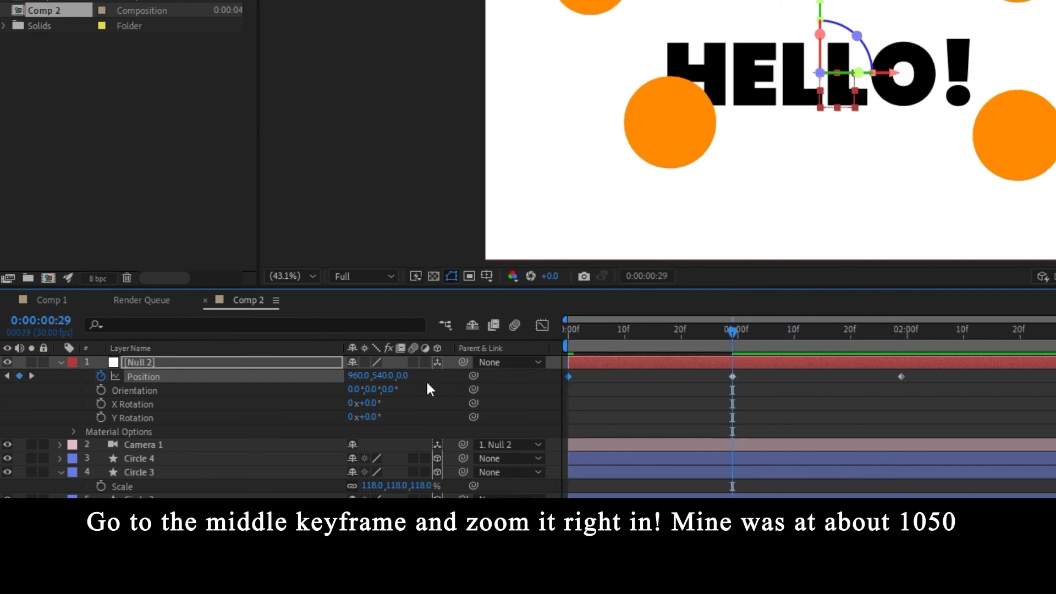
left_click_drag(400, 382, 1055, 342)
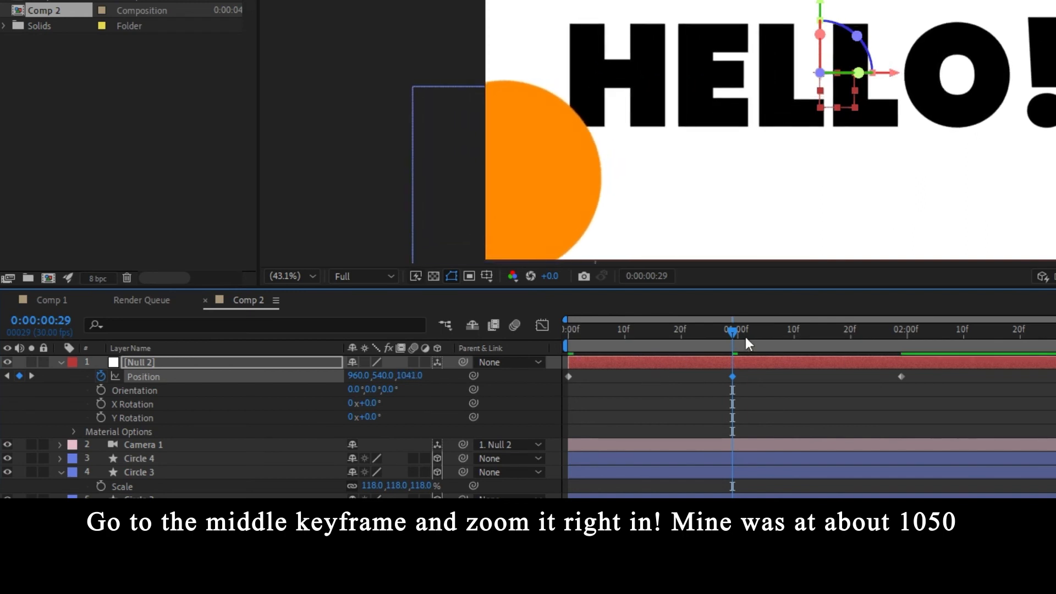
Set Null 2's Z position to -400 at the last keyframe and end the work area at about 2 seconds.
left_click_drag(745, 337, 902, 336)
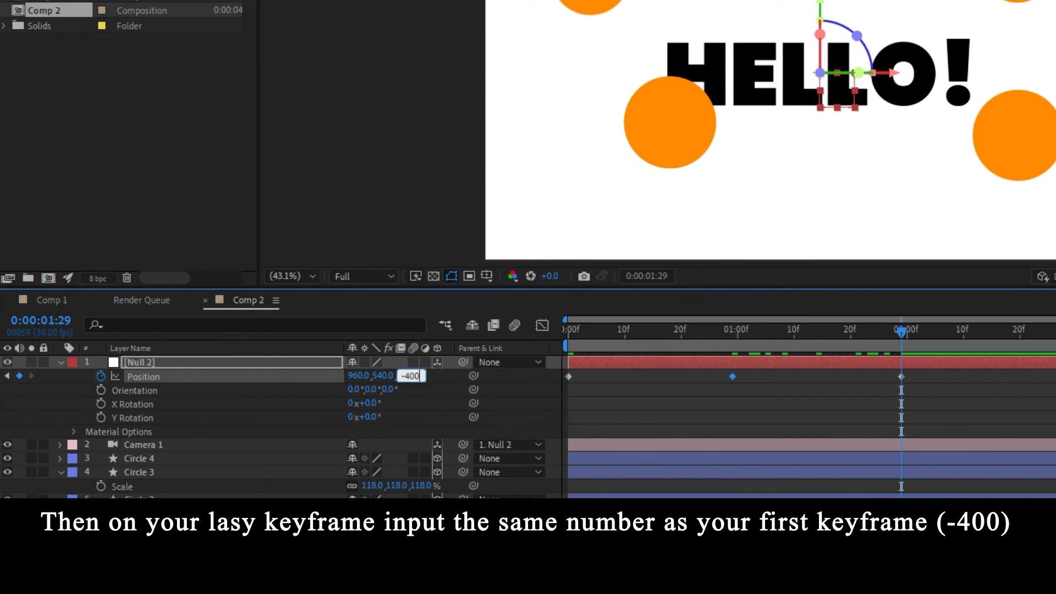
key("Return")
mouse_move(880, 325)
left_mouse_down()
mouse_move(790, 325)
mouse_move(903, 331)
mouse_move(648, 355)
left_mouse_up()
key("n")
Apply Easy Ease to all three position keyframes and show their speed graph in the Graph Editor.
left_click_drag(955, 374, 557, 417)
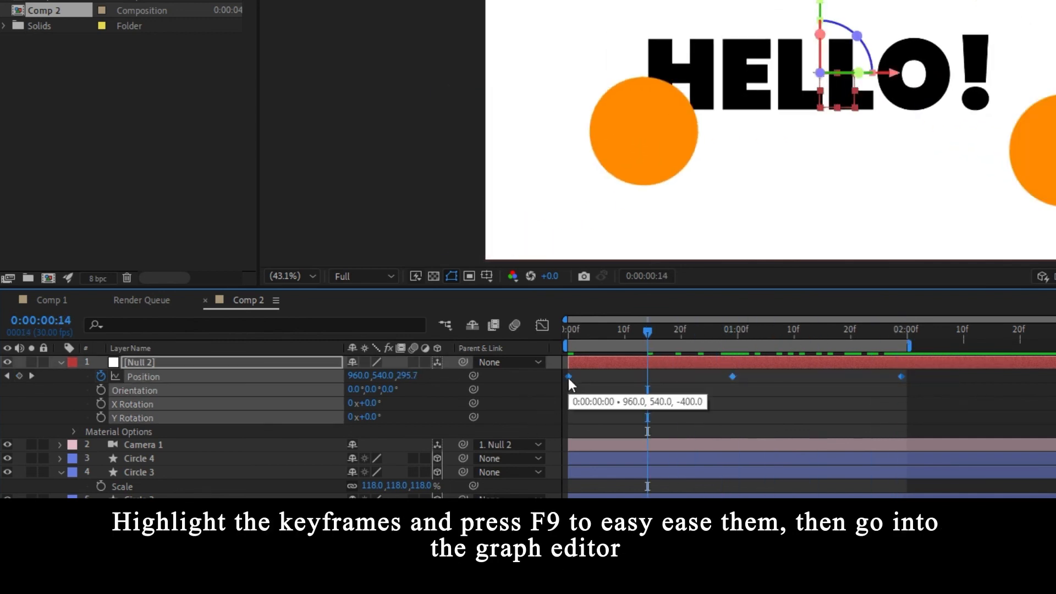
key("F9")
left_click(542, 325)
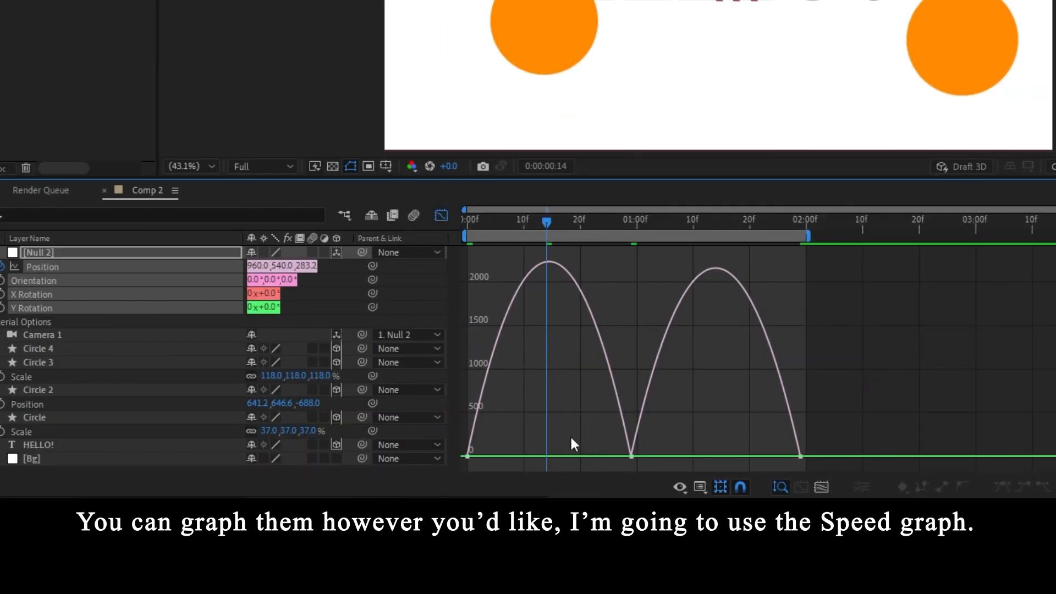
left_click_drag(650, 471, 649, 470)
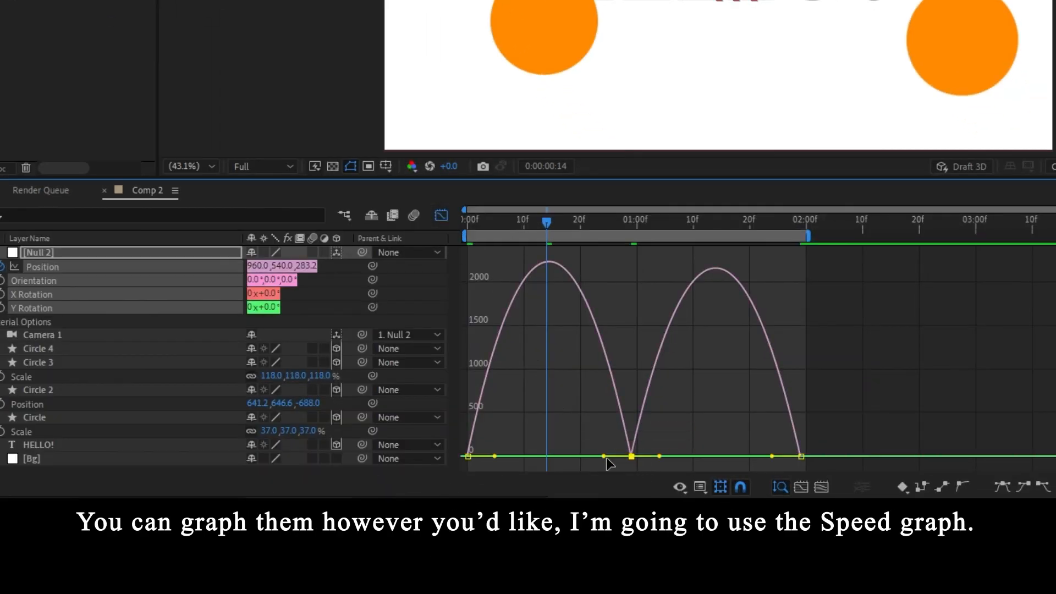
left_click(722, 488)
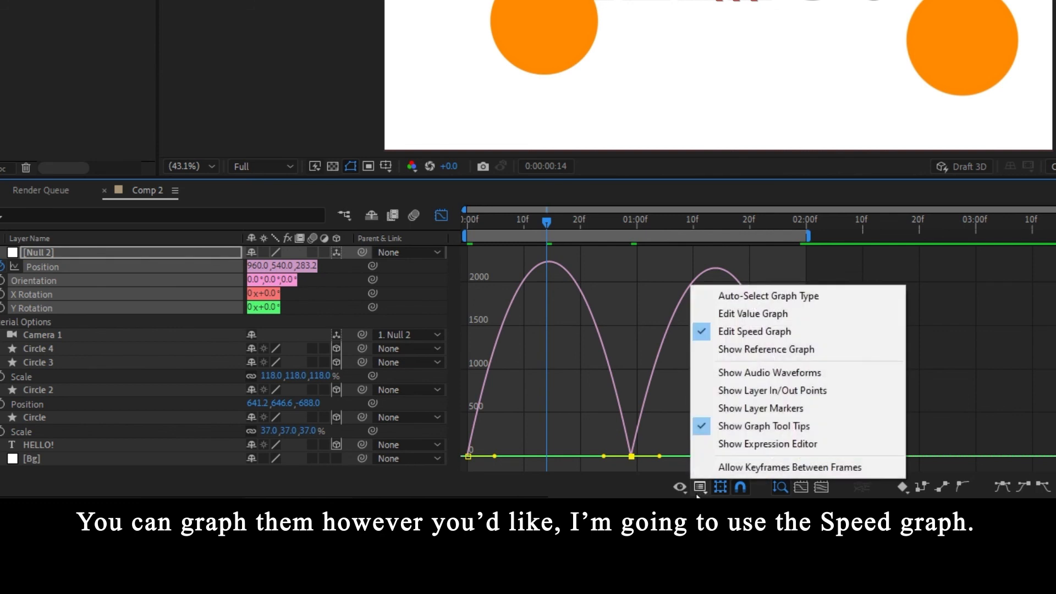
left_click(764, 336)
Reshape the speed graph with sharp peaks at the first and last keyframes and a long slow middle, and preview the animation.
left_click_drag(604, 457, 548, 457)
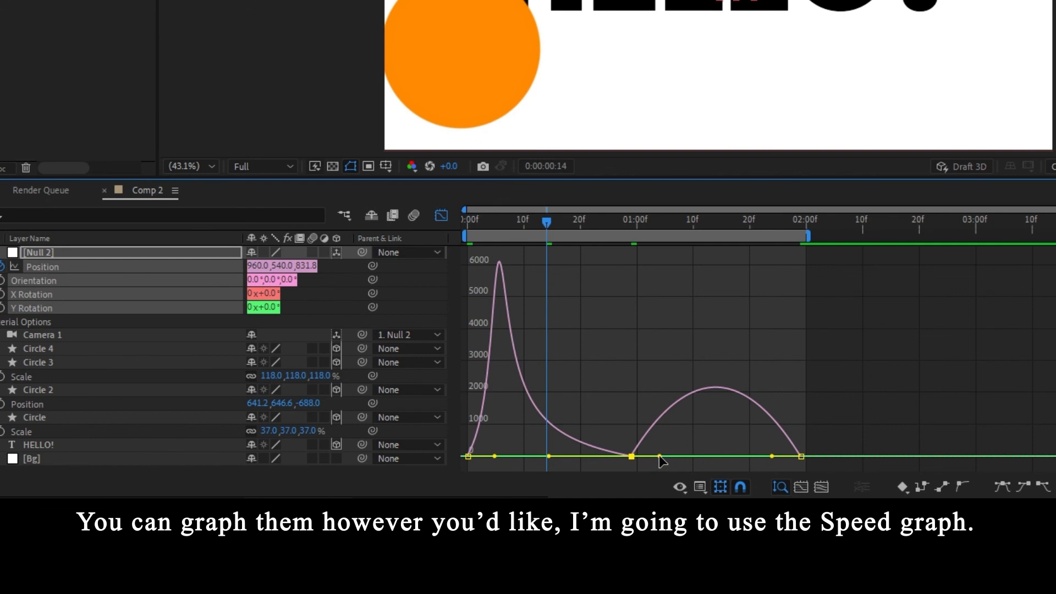
left_click_drag(659, 458, 748, 457)
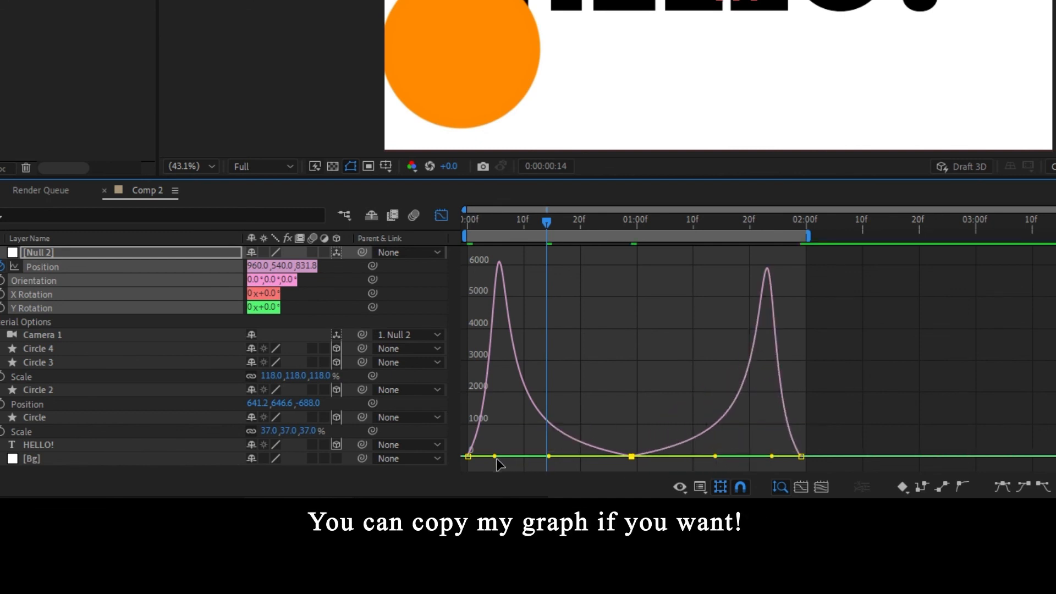
left_click_drag(491, 456, 463, 457)
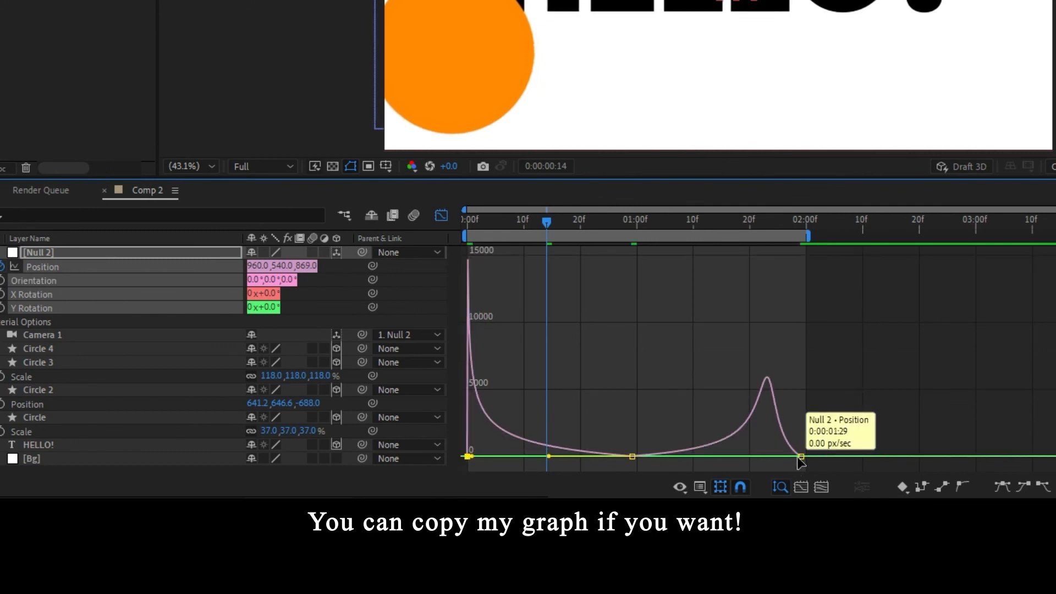
left_click(801, 457)
left_click_drag(773, 456, 816, 458)
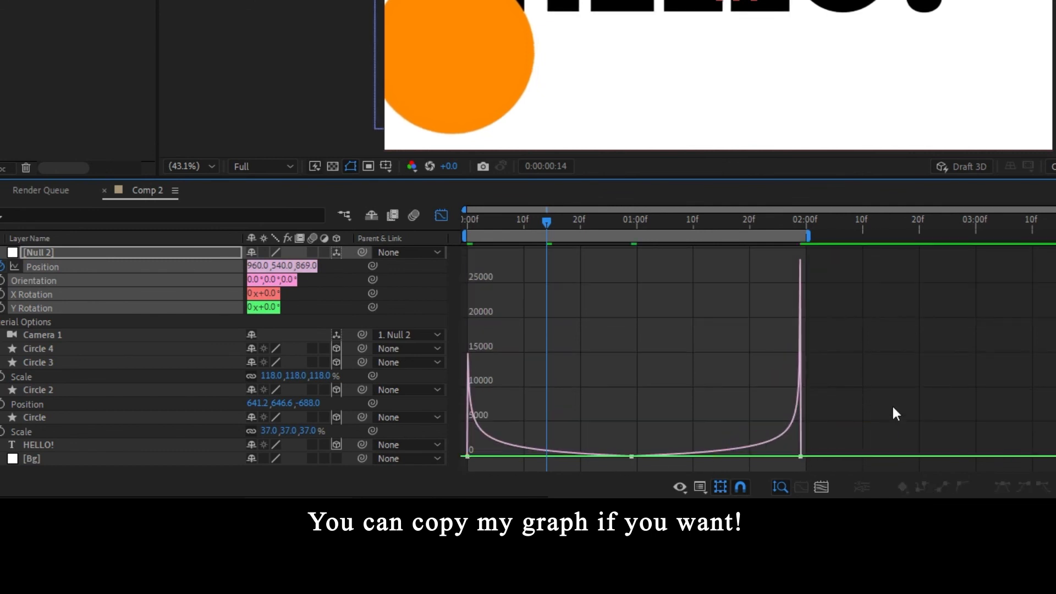
key("space")
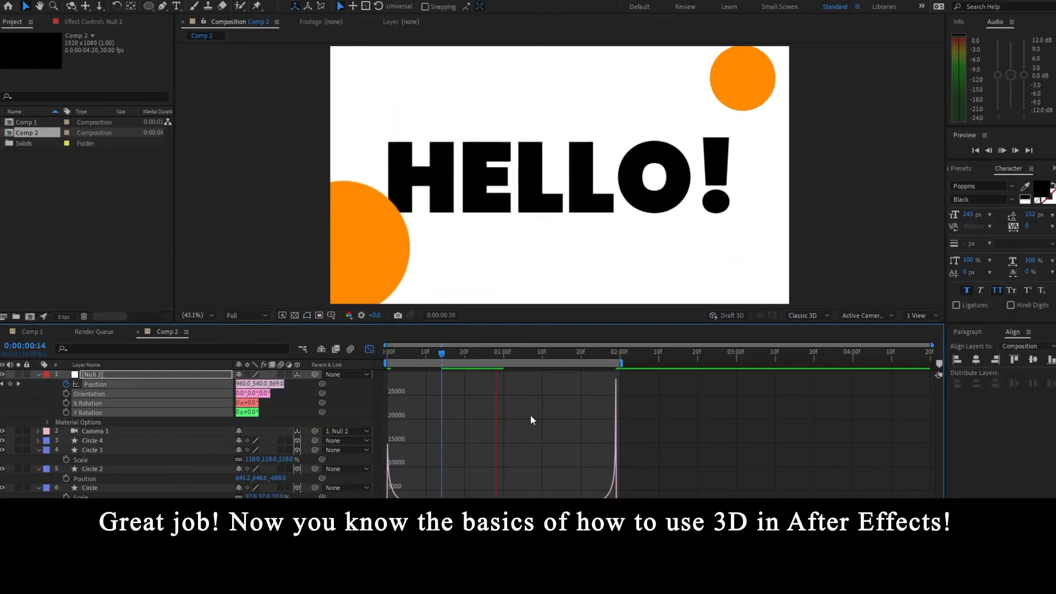